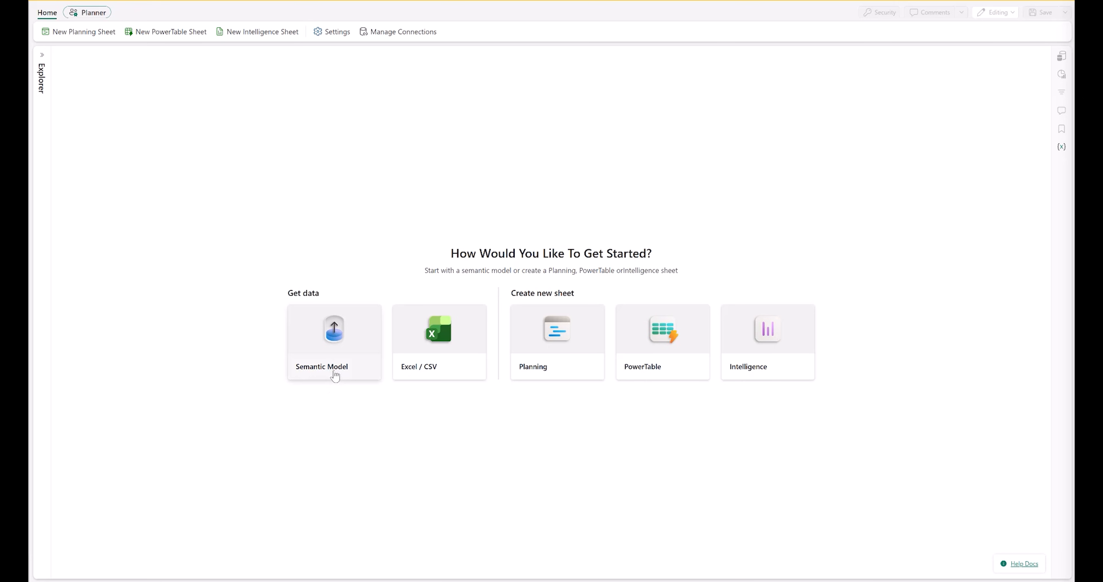
Get data from a semantic model and connect it to the new report
left_click(335, 376)
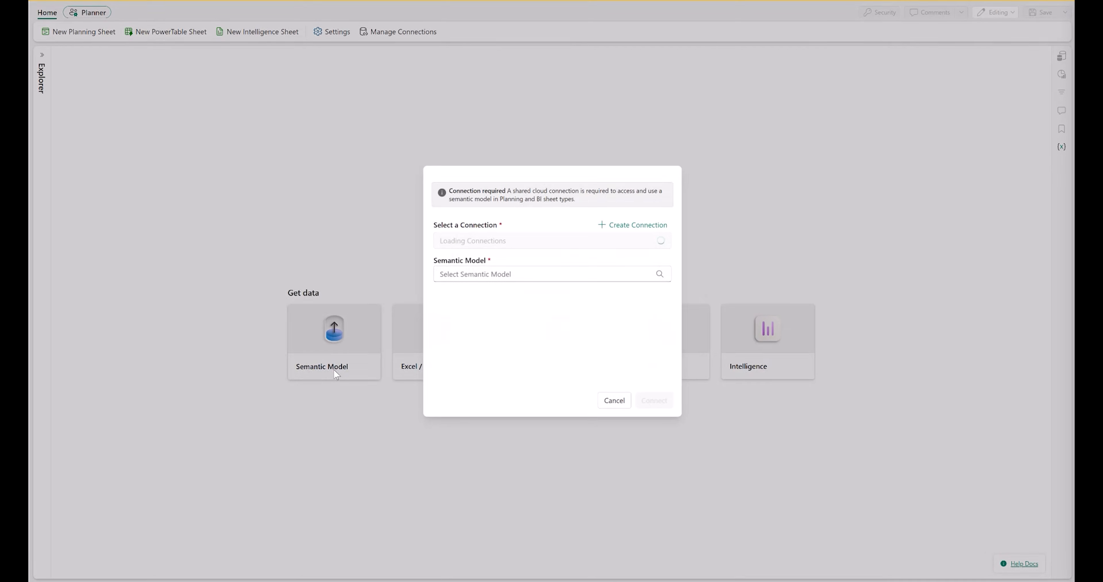
left_click(656, 400)
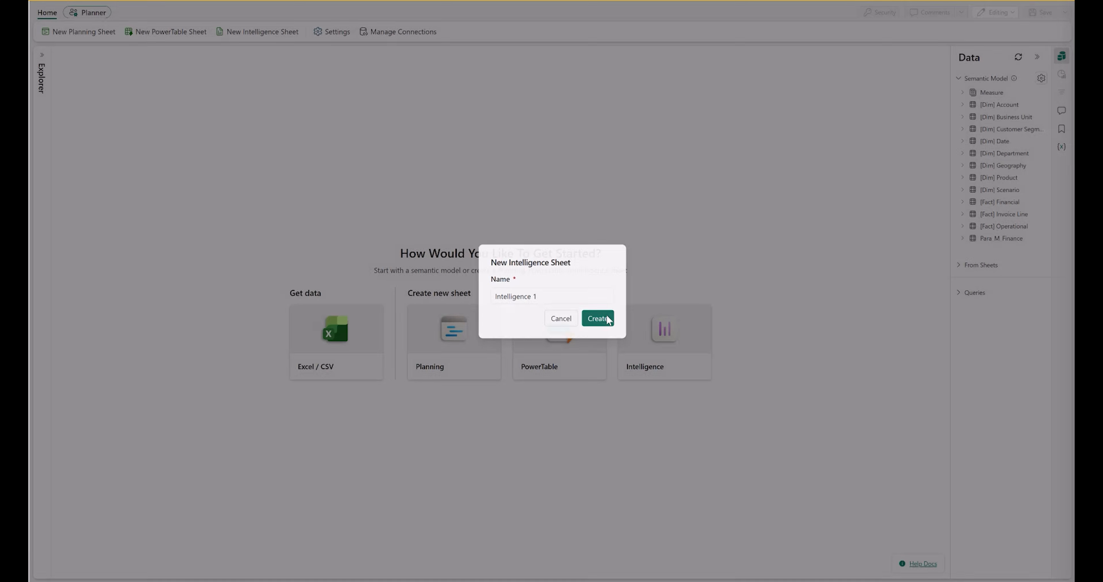
left_click(607, 319)
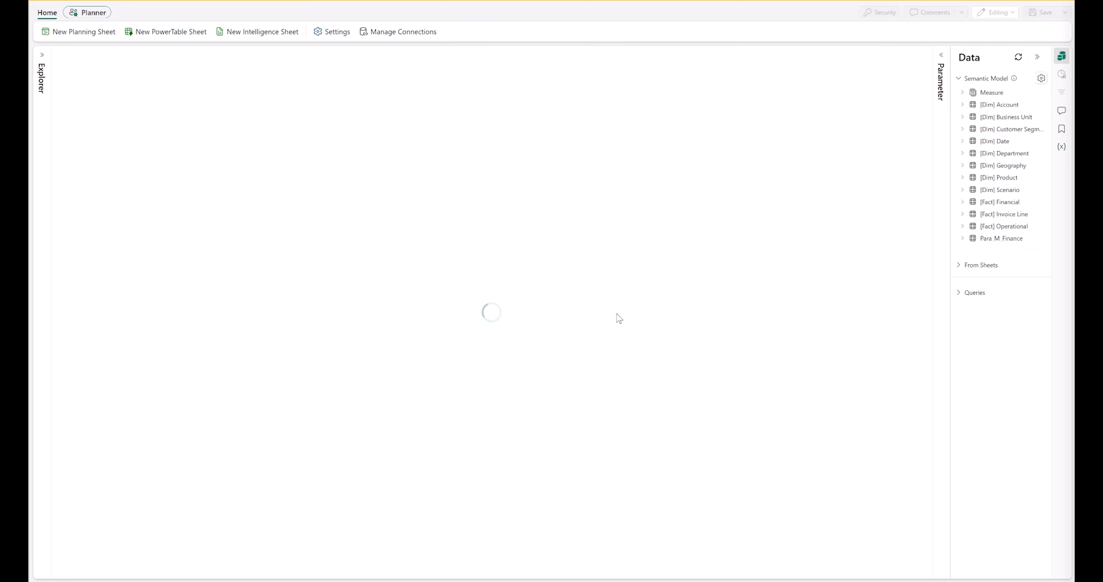
Build a matrix with Actuals as values, Plan as Compare to Plan, and Account Hierarchy as rows
left_click(913, 138)
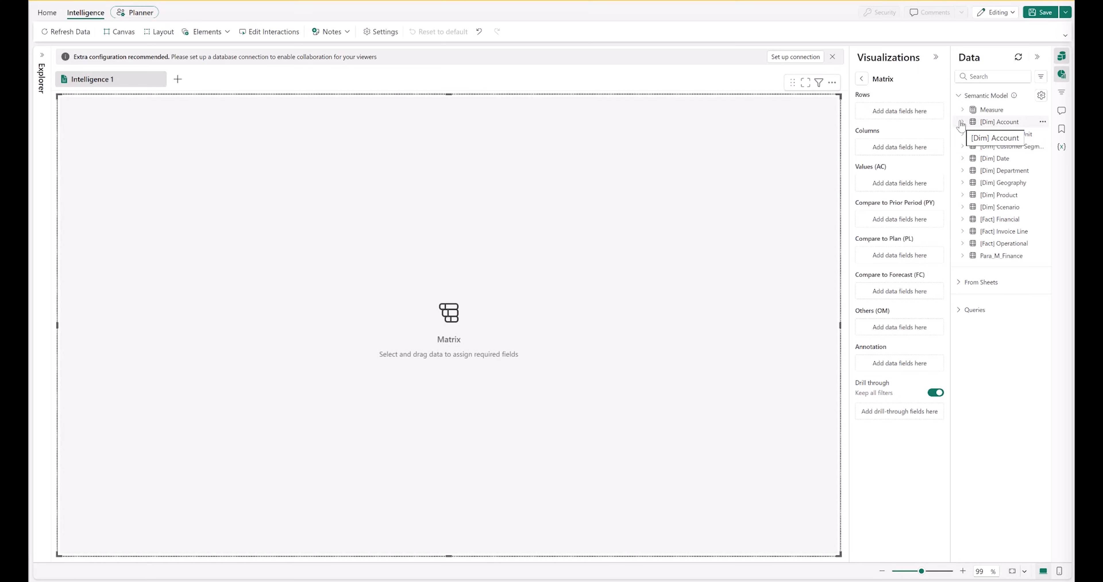
left_click(991, 146)
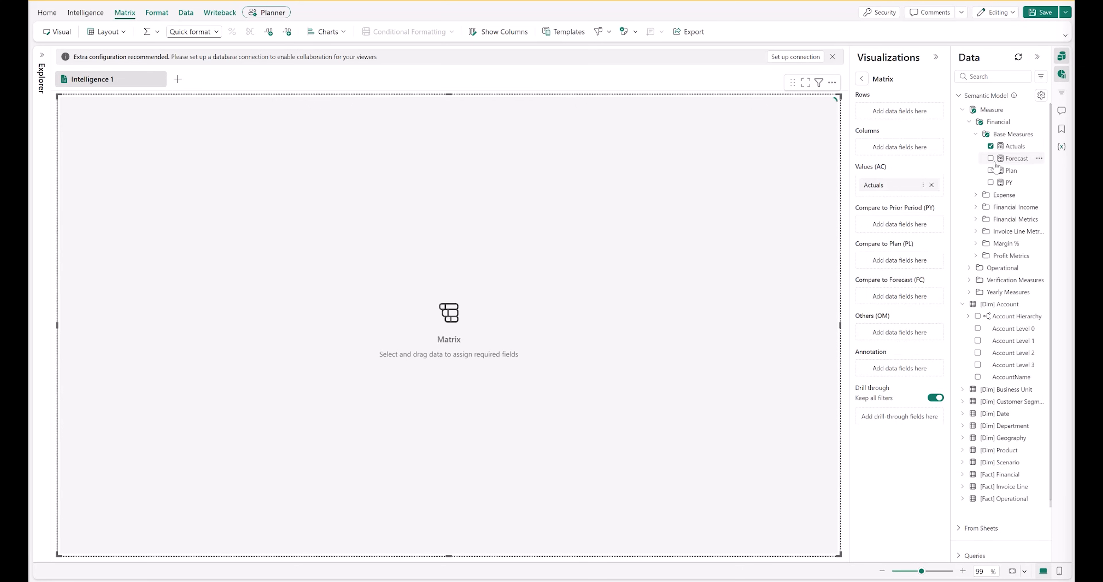
left_click_drag(1001, 172, 883, 261)
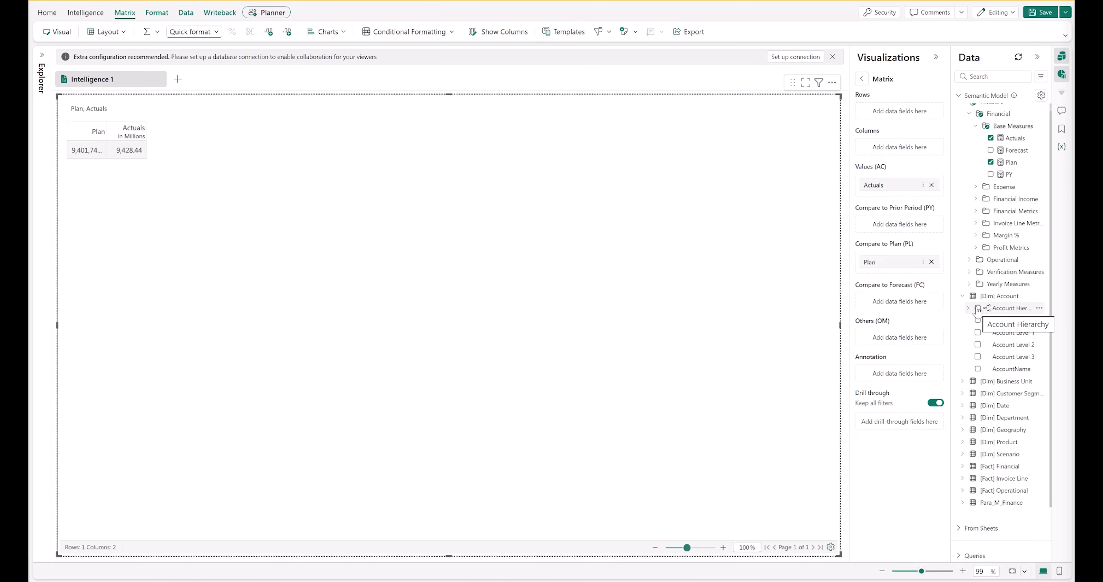
left_click(978, 308)
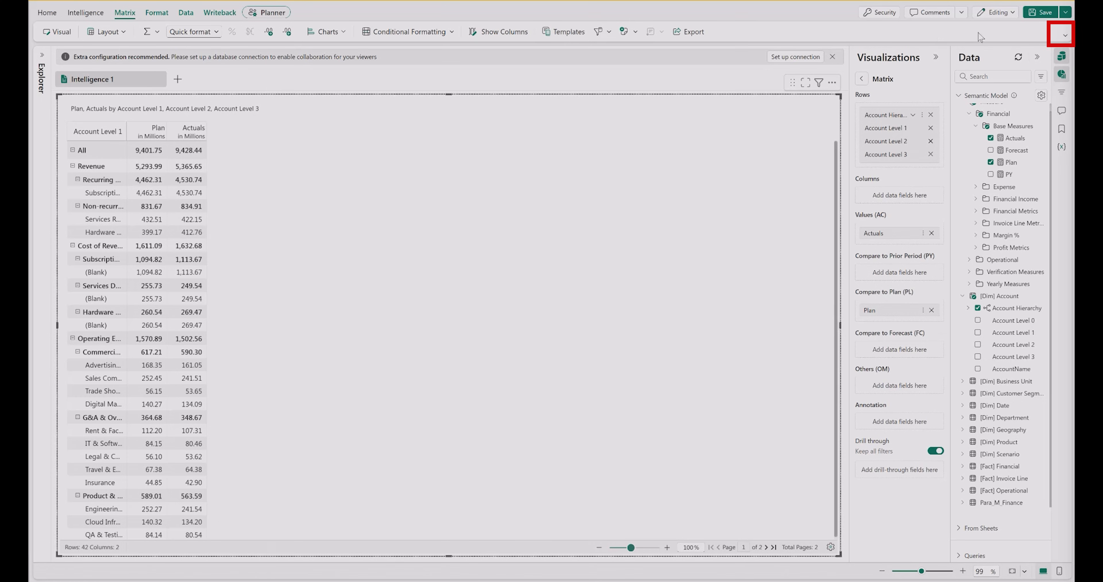
Switch the ribbon to Full View
left_click(1066, 36)
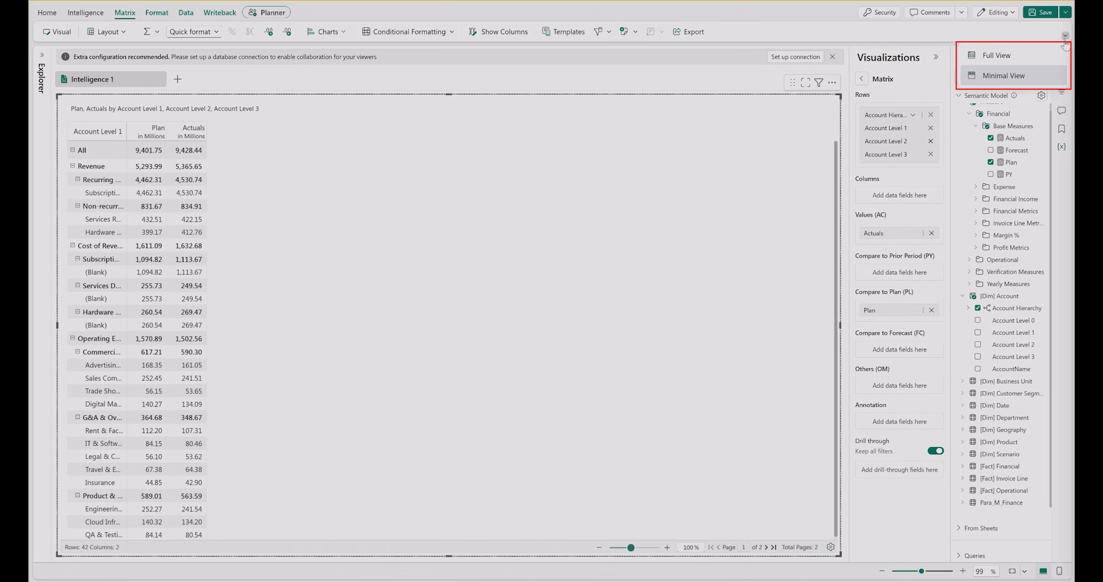
left_click(1040, 56)
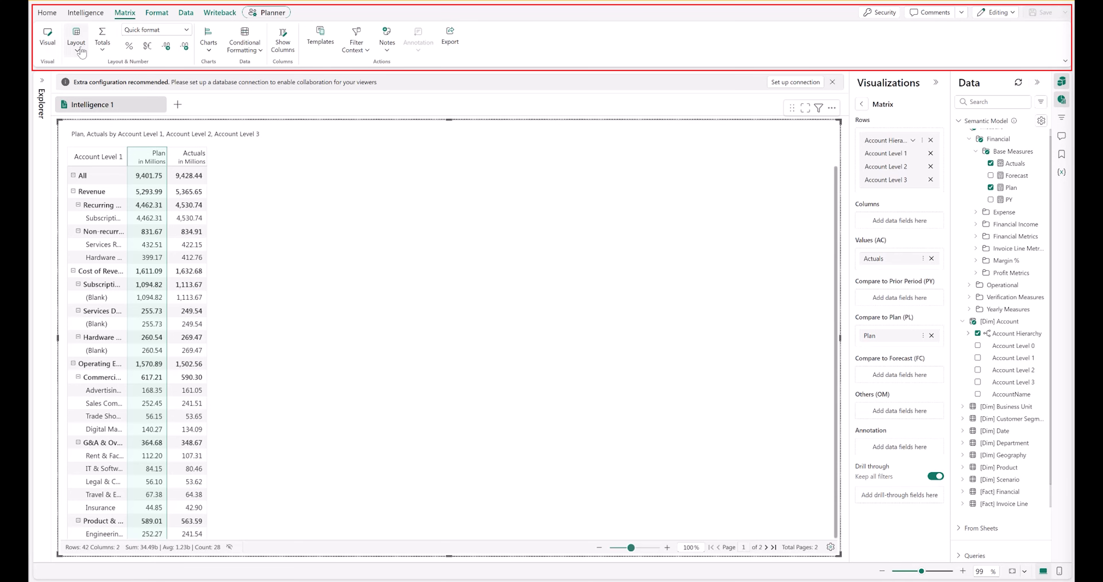
Try the Table and Tree layouts for the matrix and return to the Hierarchy layout
left_click(77, 50)
left_click(96, 88)
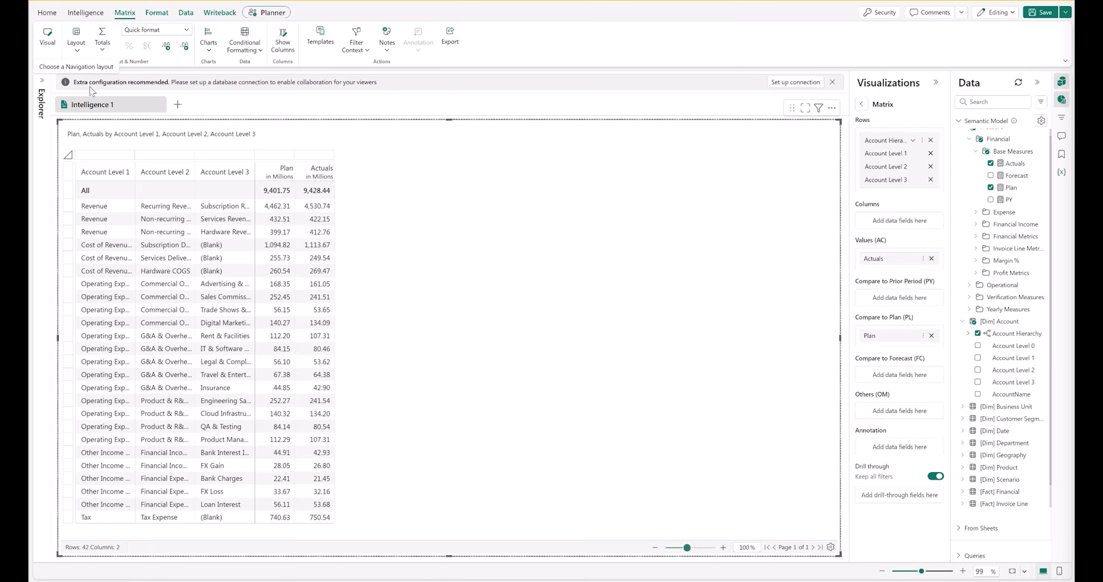
left_click(77, 41)
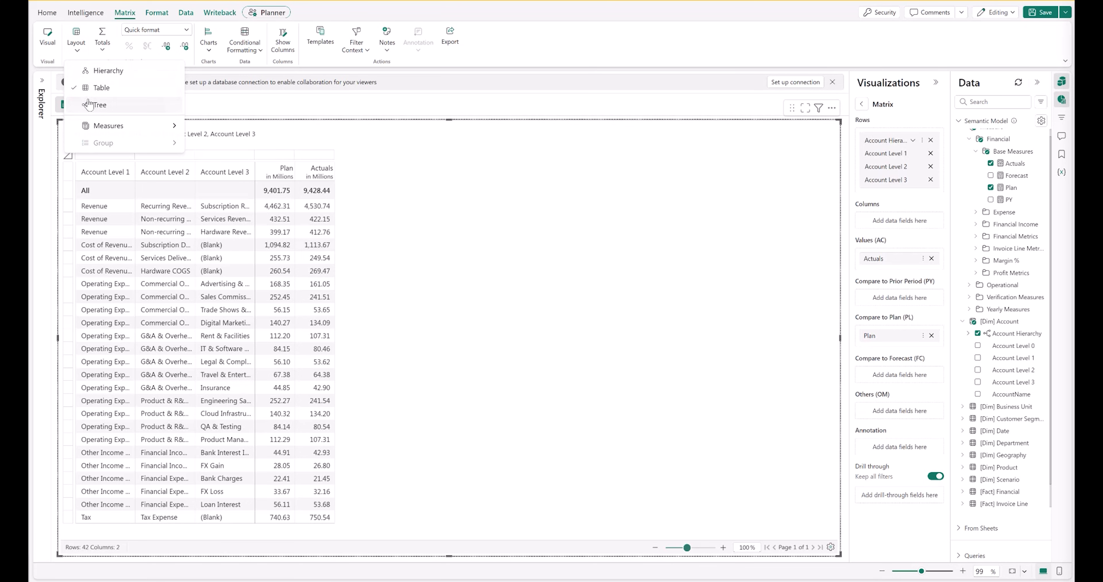
left_click(89, 107)
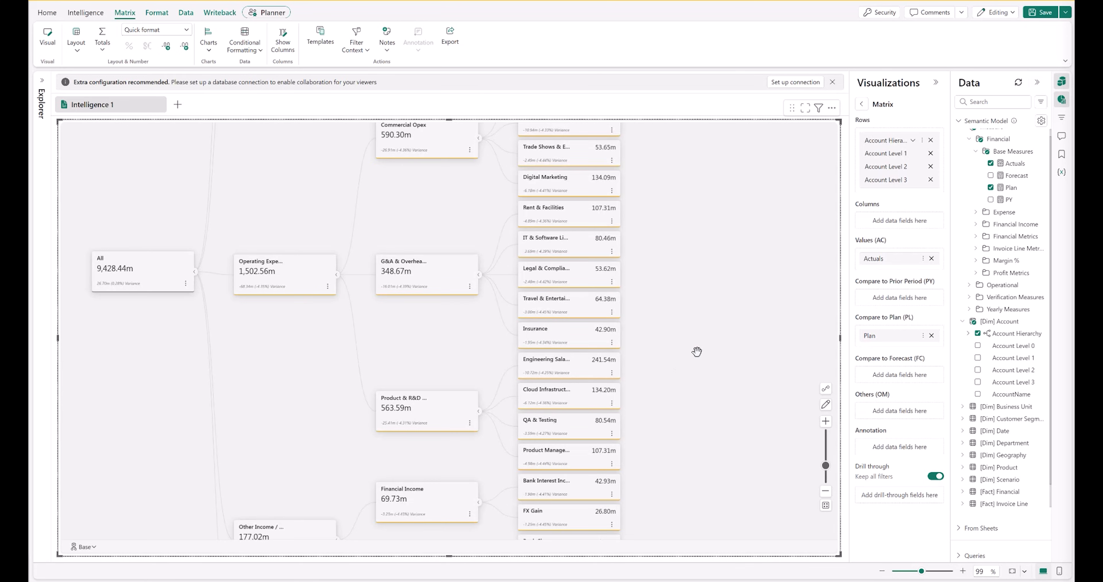
left_click(77, 41)
mouse_move(120, 125)
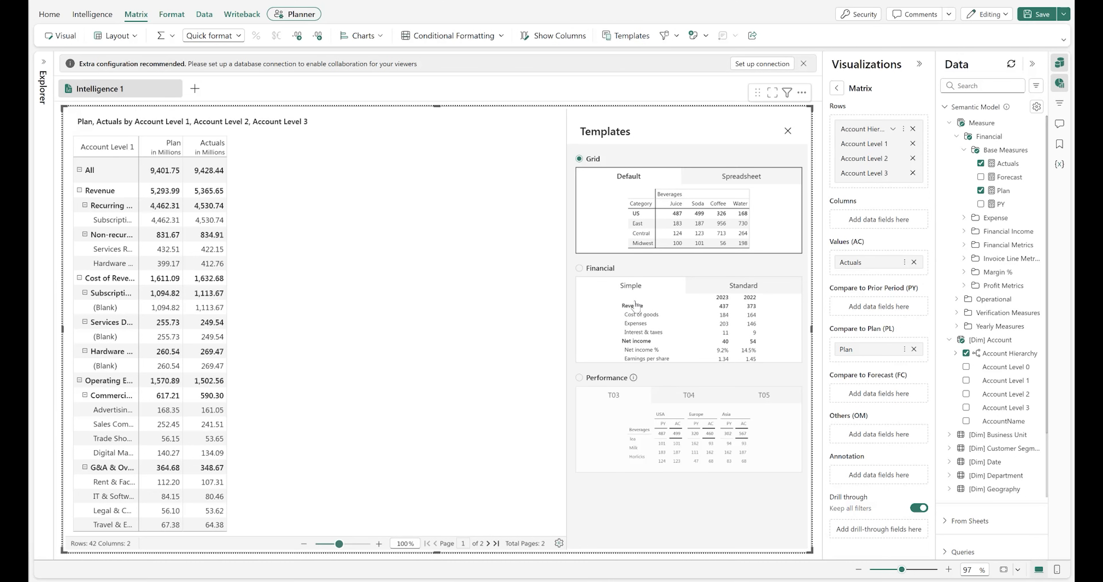
Preview the Performance T04 and T05 templates, then apply the Financial Simple template to the matrix
left_click(634, 290)
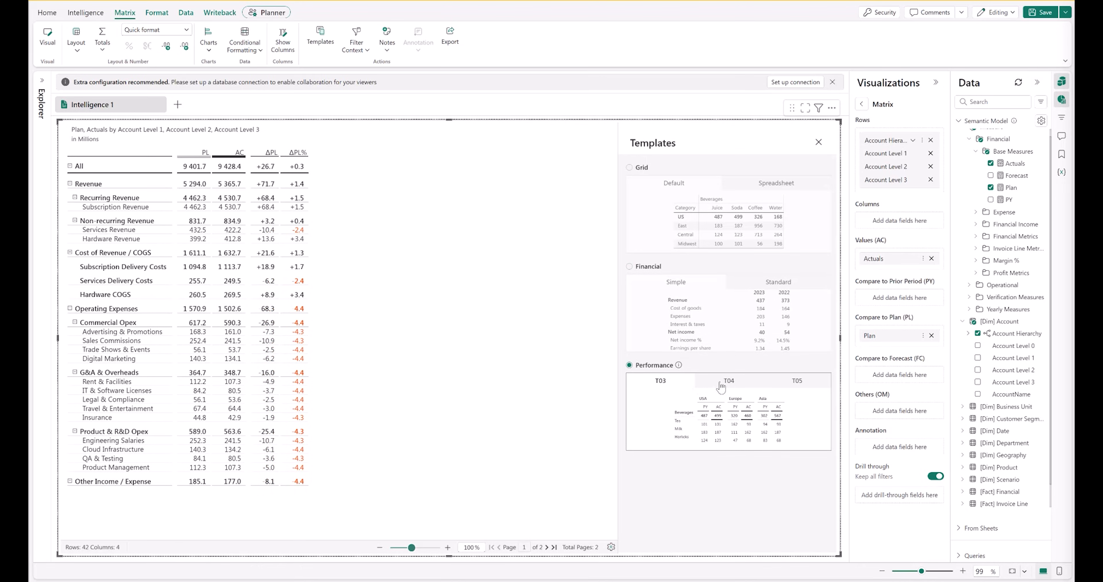
left_click(723, 385)
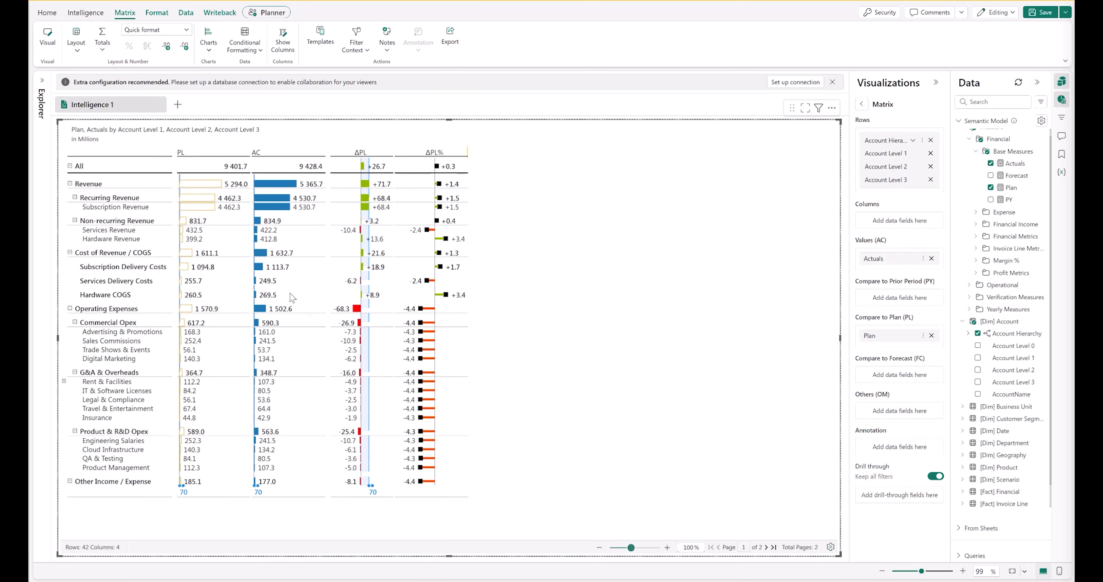
left_click(320, 35)
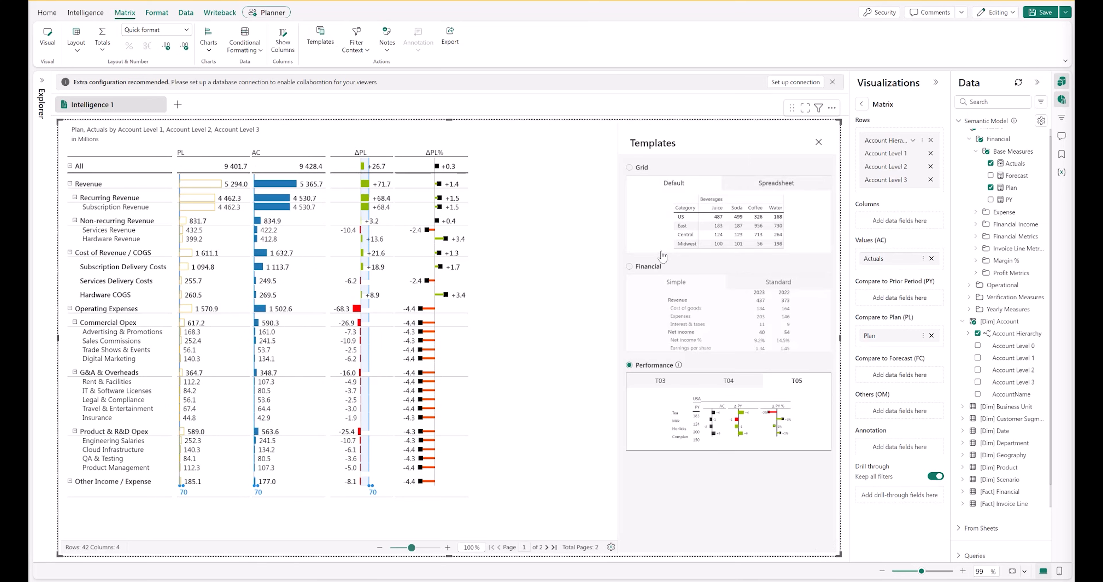
left_click(665, 287)
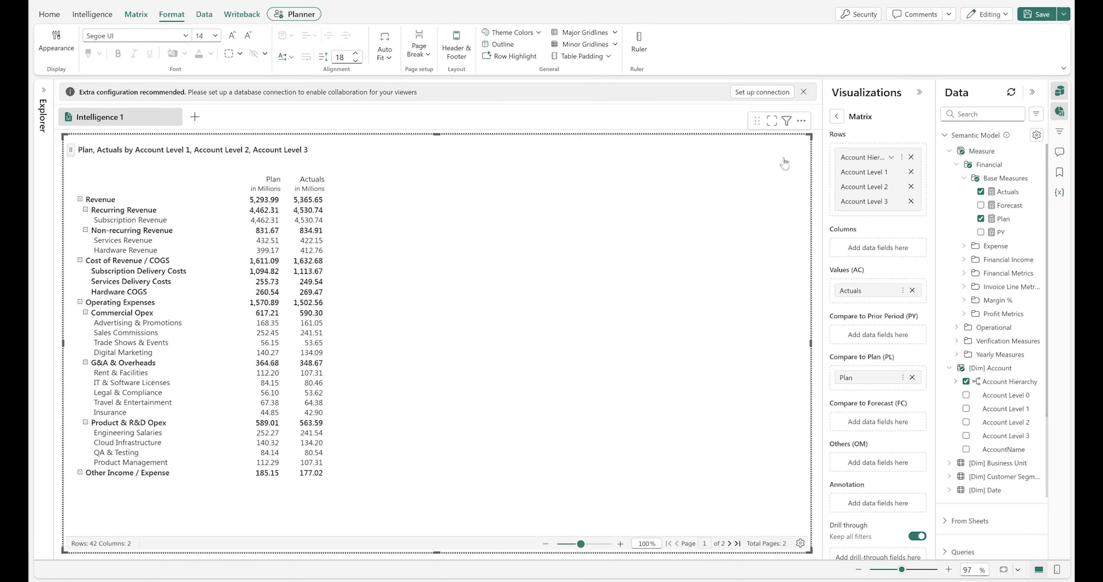
Insert a formula row titled Gross Margin % with formula ([Revenue] - [Cost of Revenue / COGS])/[Revenue]
left_click(69, 213)
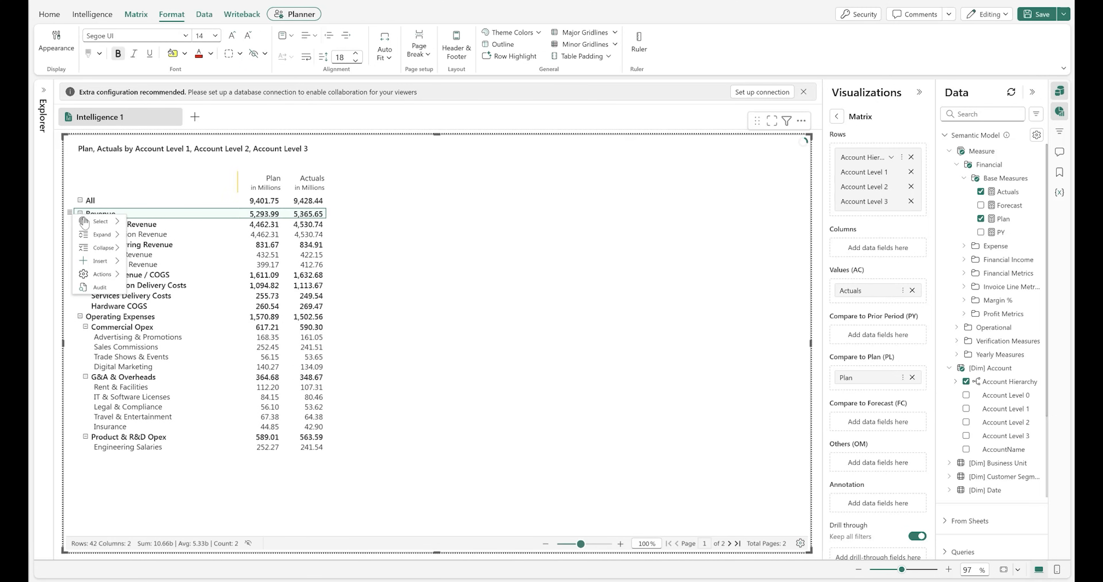
mouse_move(112, 263)
left_click(157, 263)
left_click(655, 209)
type("Gross Margin %")
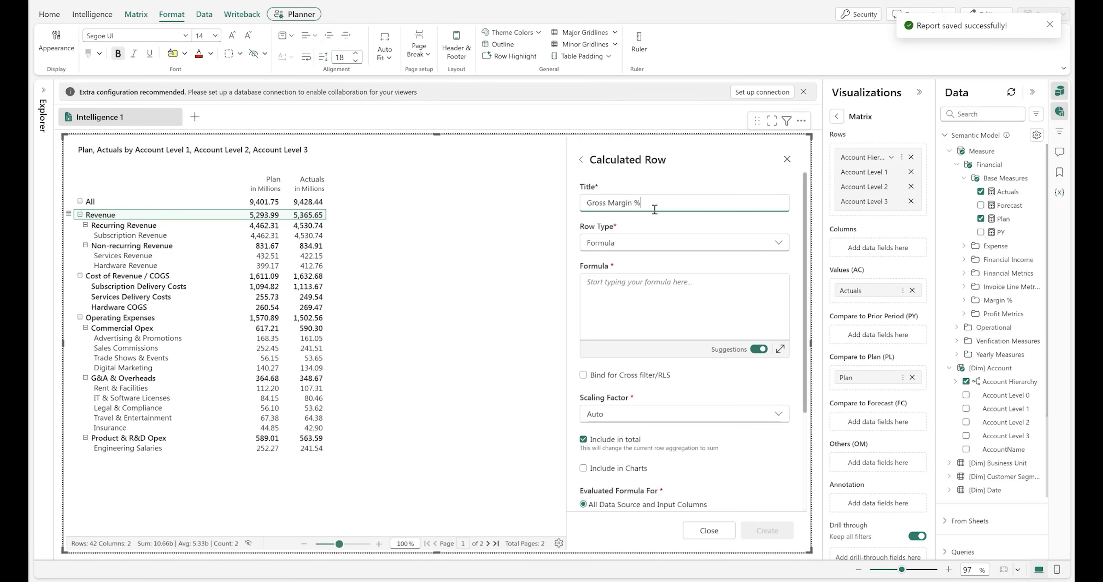
left_click(617, 300)
type("(")
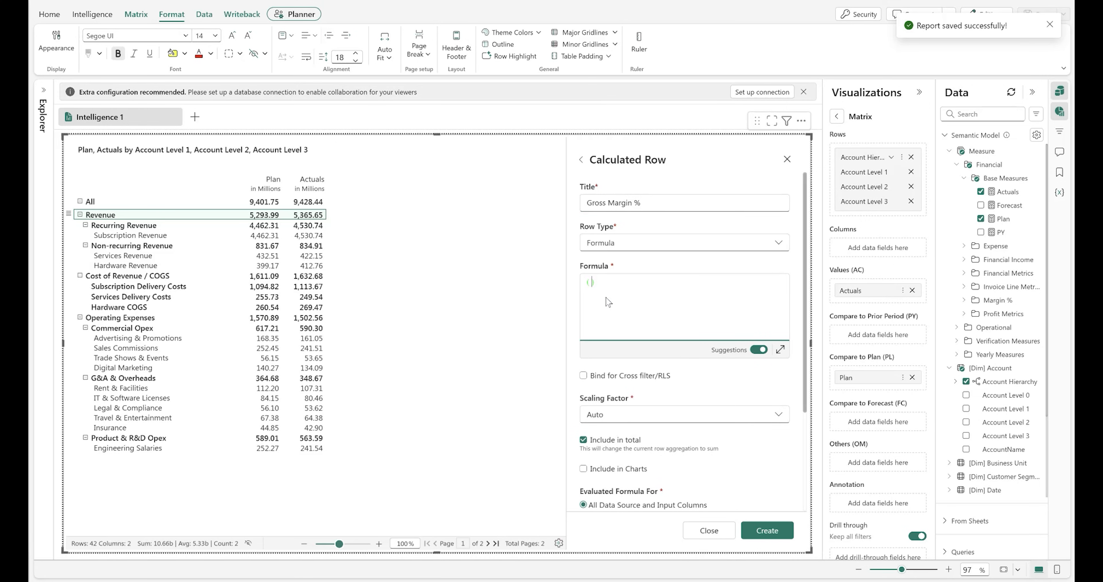
type("[Revenue] - [Cost of Revenue / COGS] )")
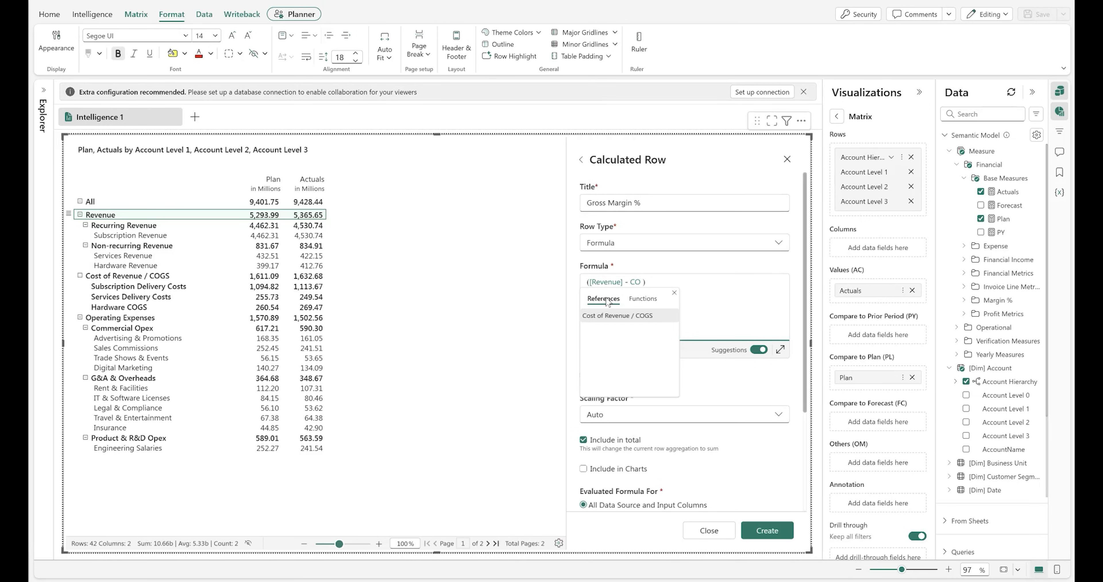
type("/[Revenue]")
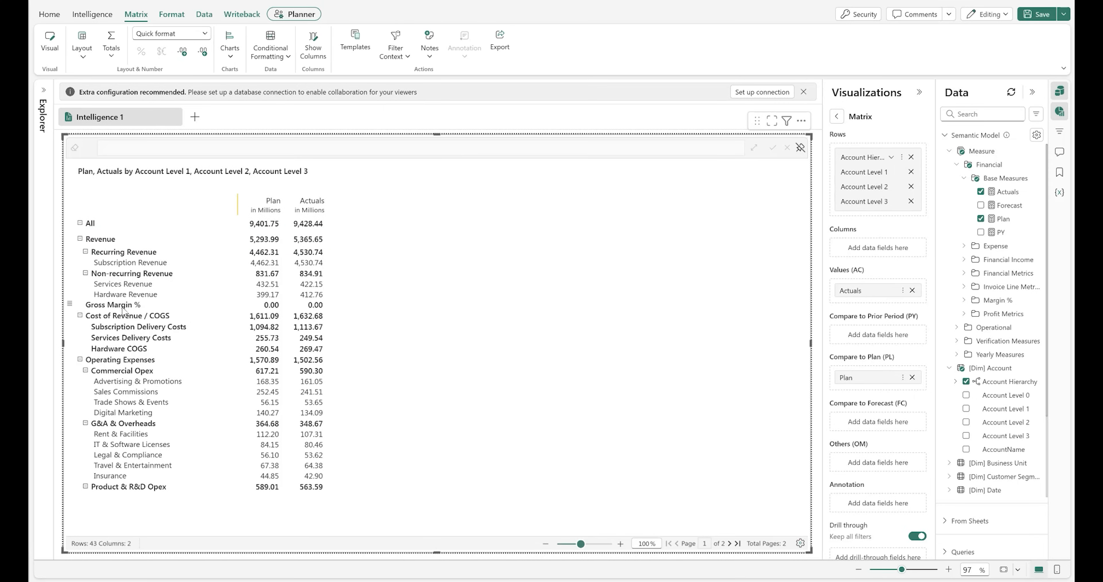
Format the Gross Margin % row as a percentage
left_click(123, 308)
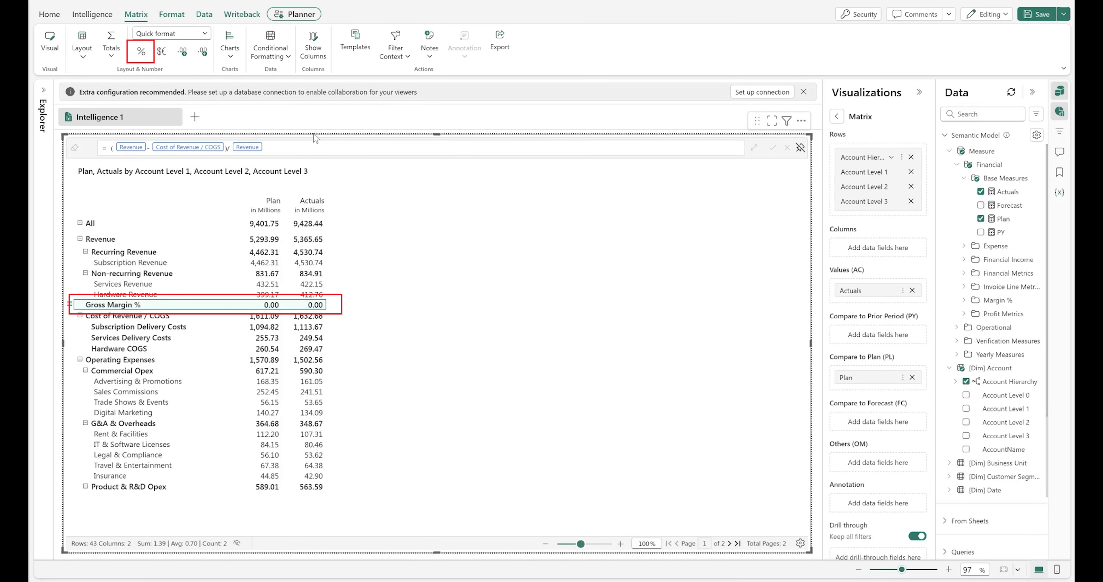
left_click(144, 55)
Insert a data input row named Shares Outstanding and enter 100m as its Actuals value
right_click(92, 239)
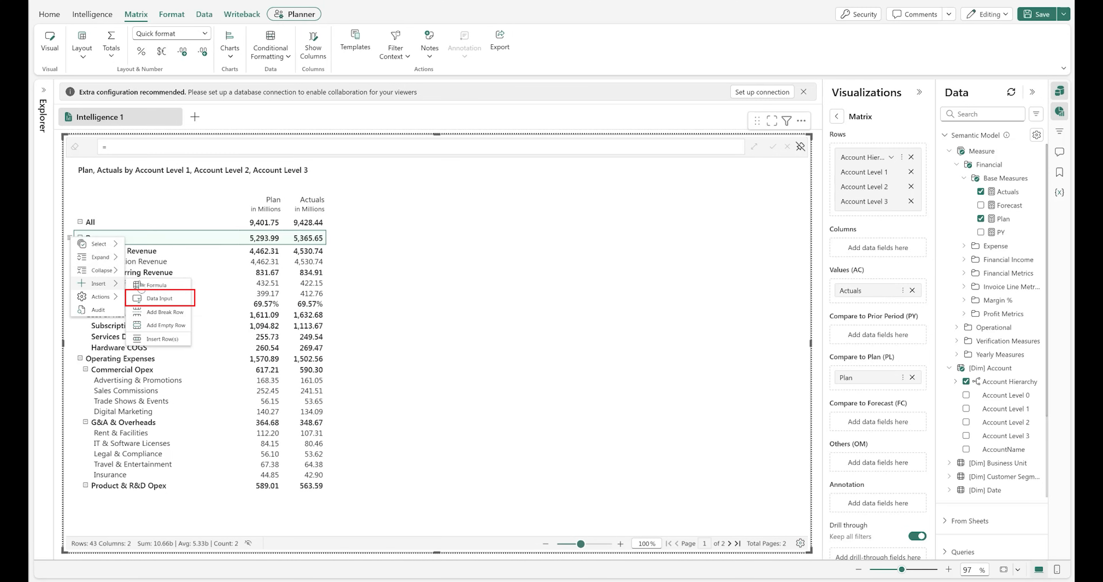
left_click(180, 298)
left_click(634, 202)
key("ctrl+a")
type("Shares Outstanding")
key("Return")
left_click(303, 298)
type("100m")
key("Return")
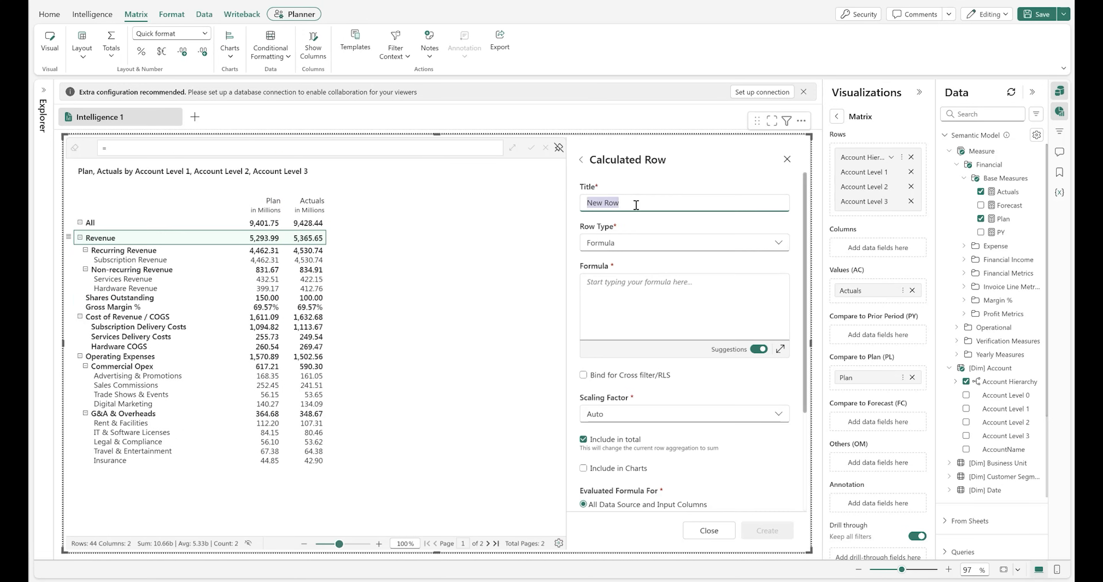
Create an Earnings Per Share (EPS) formula row as [Revenue]/[Shares Outstanding] and give it currency format
type("Earnings")
left_click(656, 283)
type("[Revenue]/[Shares Outstanding]")
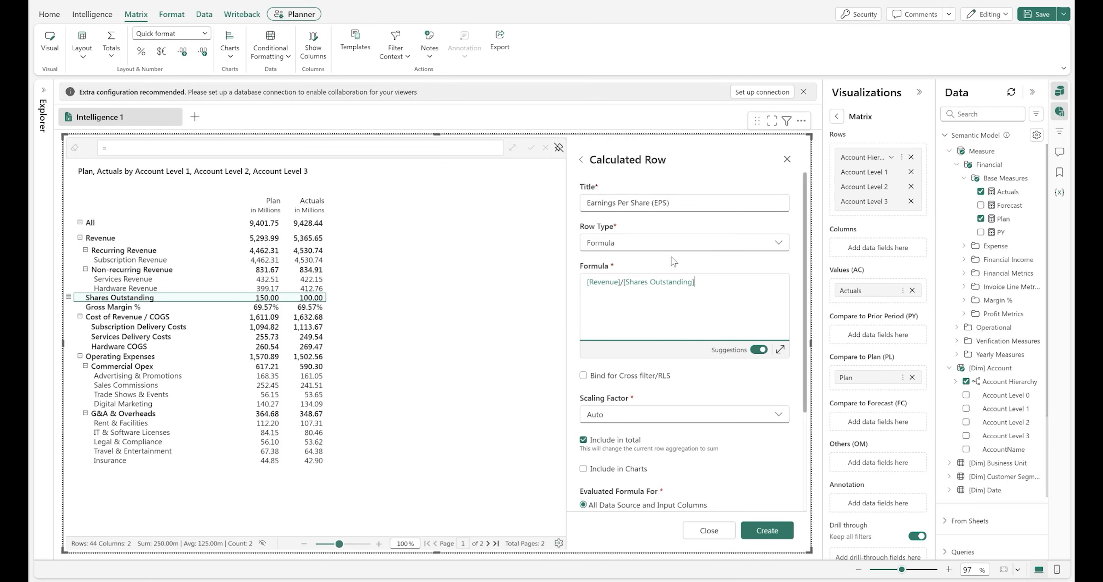
left_click(685, 414)
left_click(617, 467)
left_click(767, 530)
left_click(469, 386)
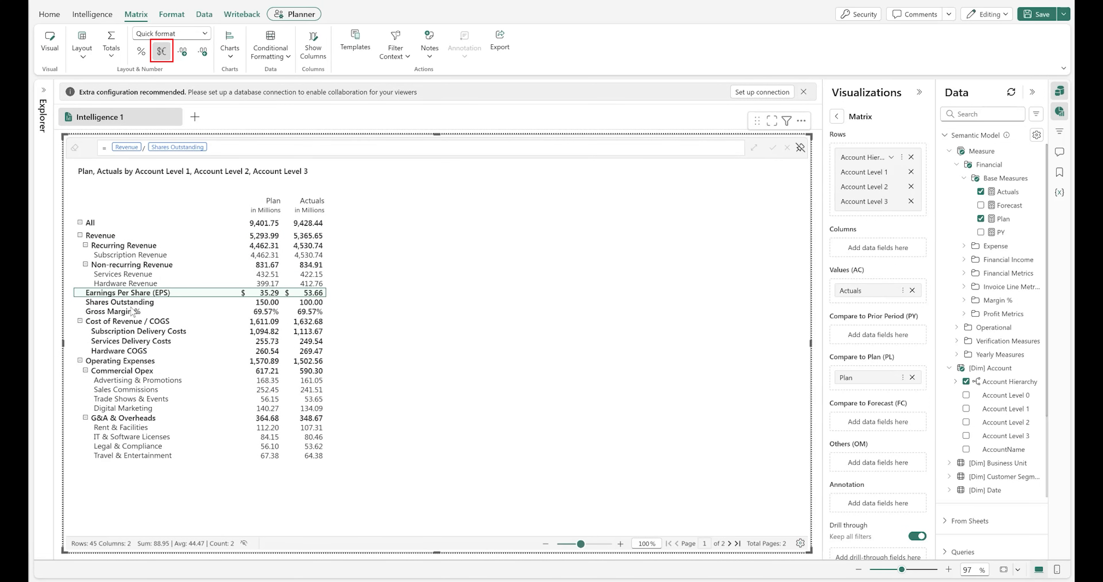
Move the Earnings Per Share, Shares Outstanding and Gross Margin % rows to the top, just below All
left_click_drag(125, 293, 131, 248)
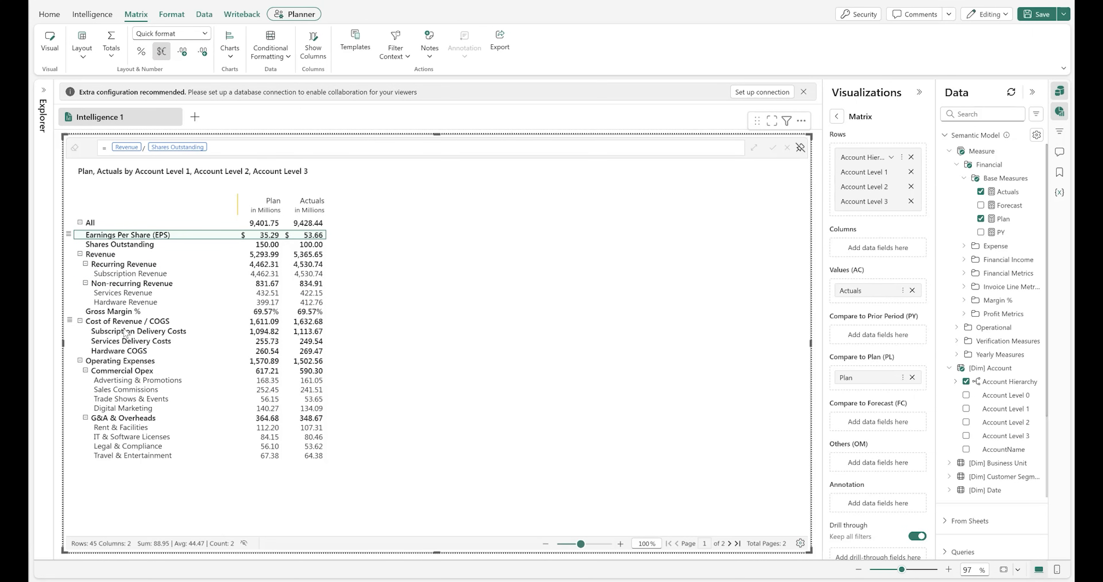
left_click_drag(129, 317, 134, 266)
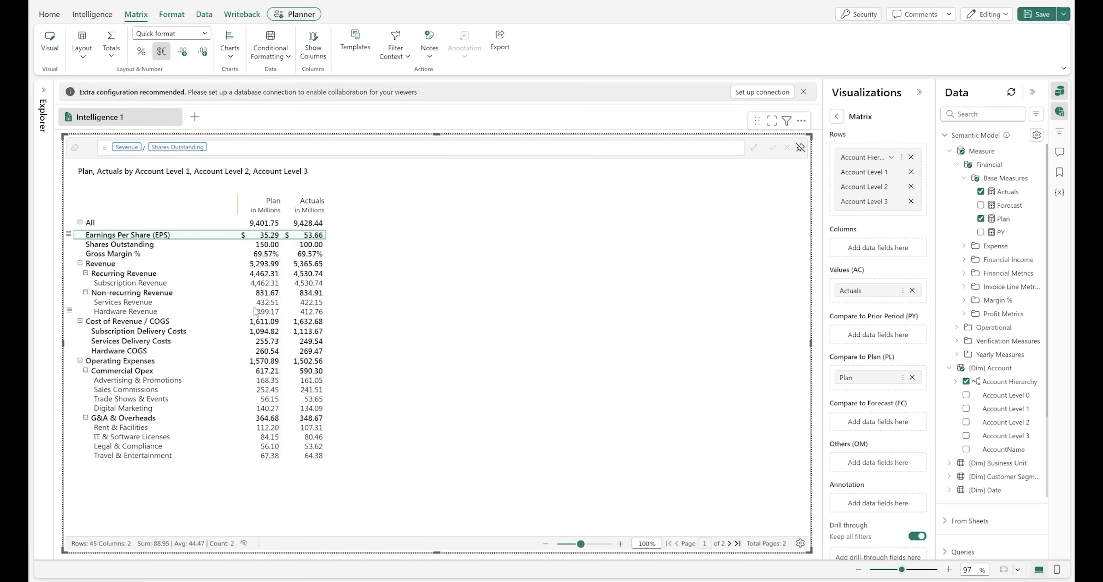
key("Escape")
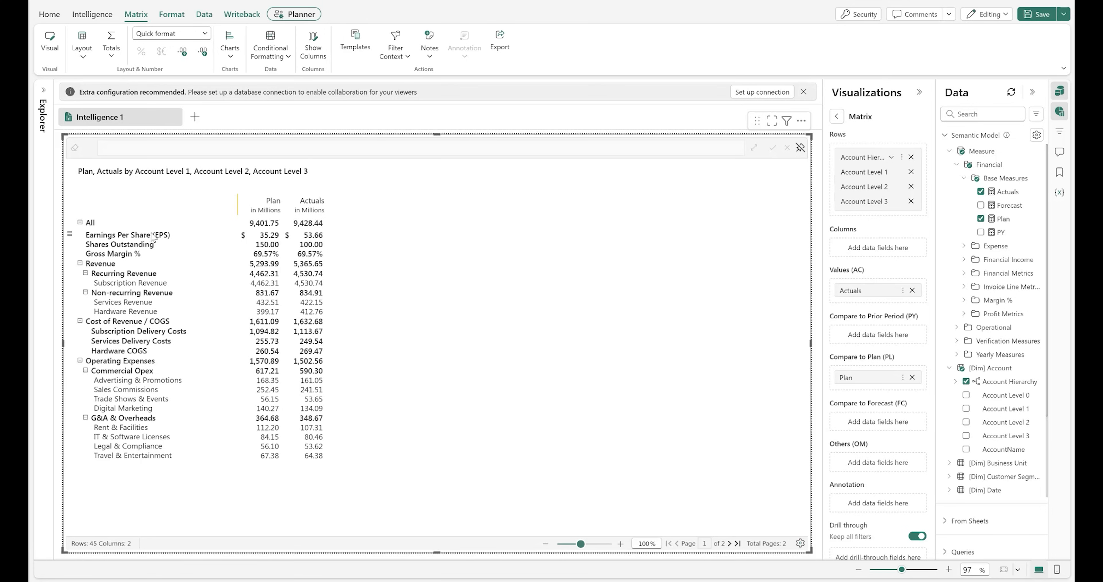
Fill the Earnings Per Share (EPS) row with a purple background
left_click(153, 237)
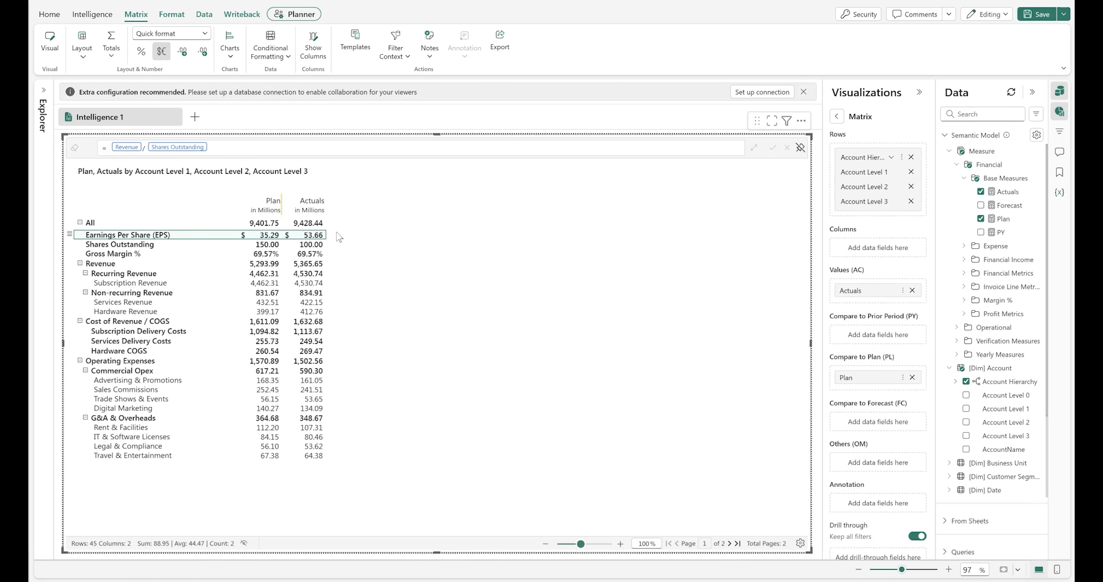
left_click(168, 15)
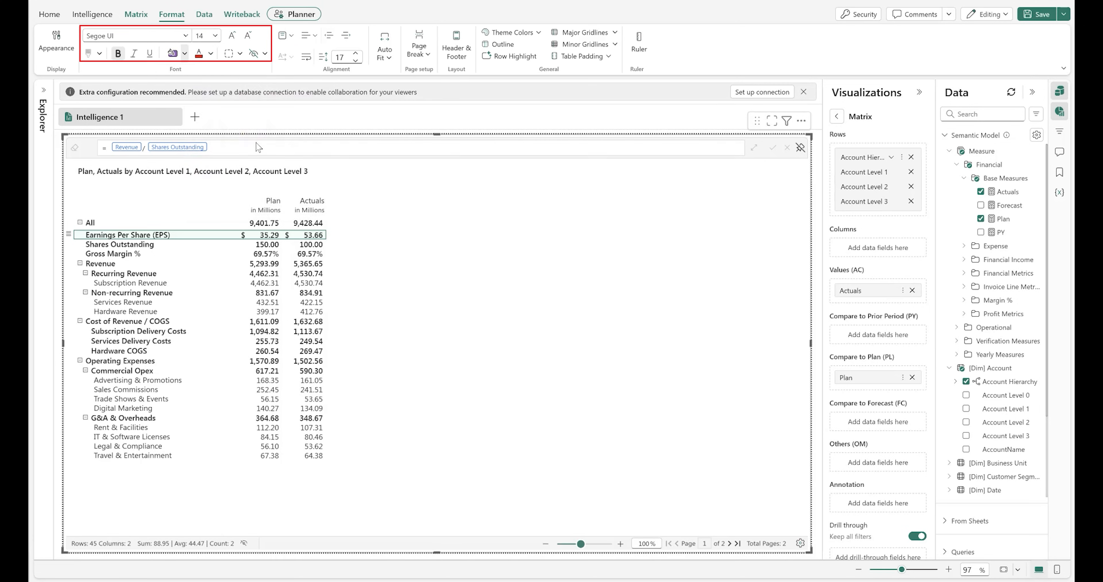
left_click(185, 53)
left_click(258, 148)
Apply a custom border to the Earnings Per Share (EPS) row
left_click(239, 53)
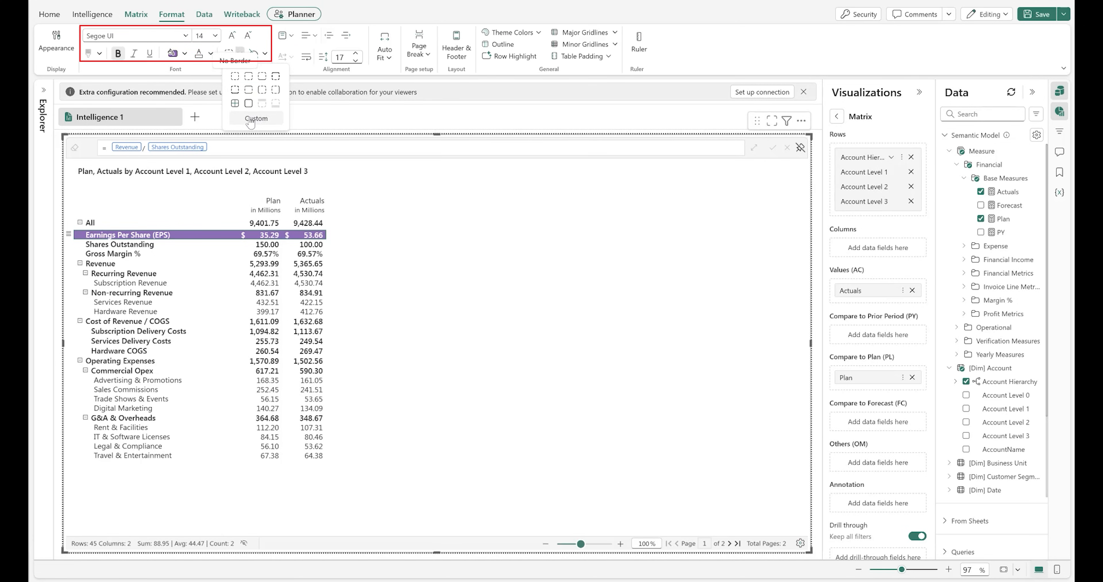
left_click(255, 118)
left_click(417, 290)
left_click(411, 371)
left_click(482, 289)
left_click(391, 361)
left_click(453, 393)
left_click(466, 416)
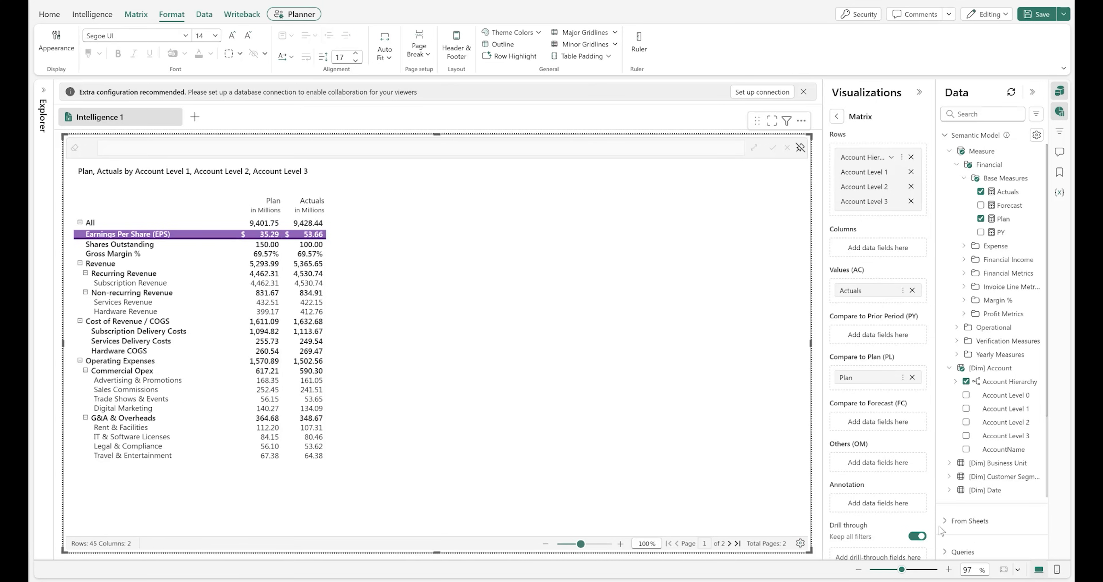
Set the status bar's rows per page to All
left_click(800, 543)
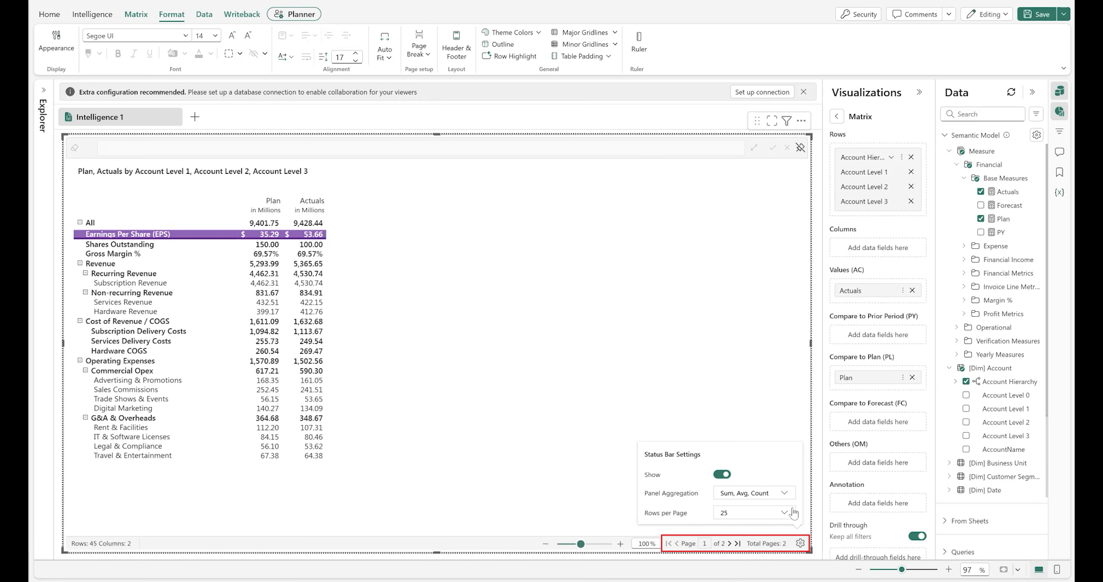
left_click(751, 517)
left_click(728, 432)
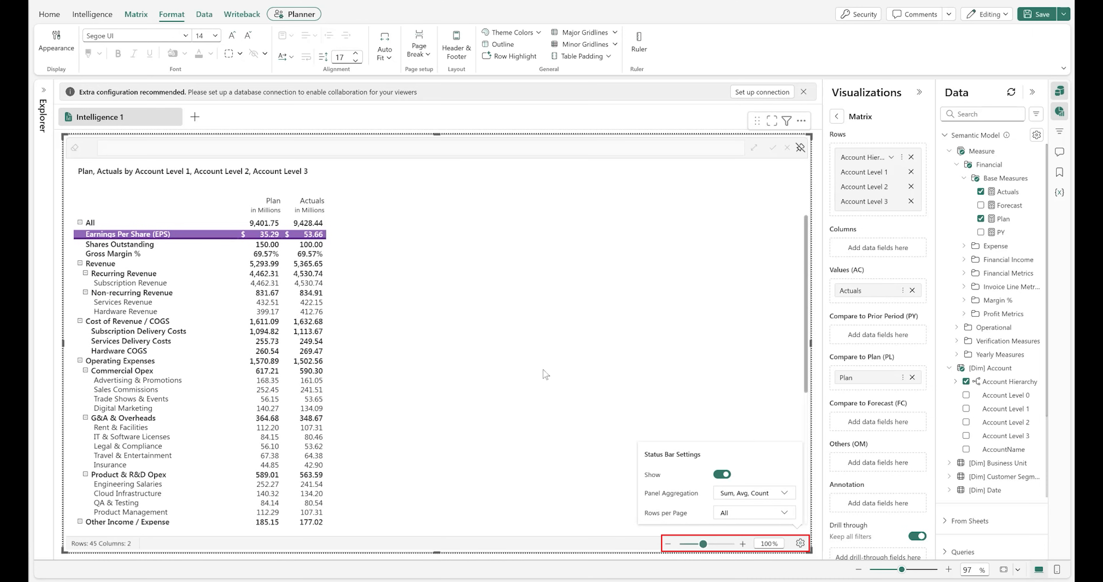
Group the Engineering Salaries and QA & Testing rows into a row group labelled Confidential
left_click_drag(799, 250, 812, 291)
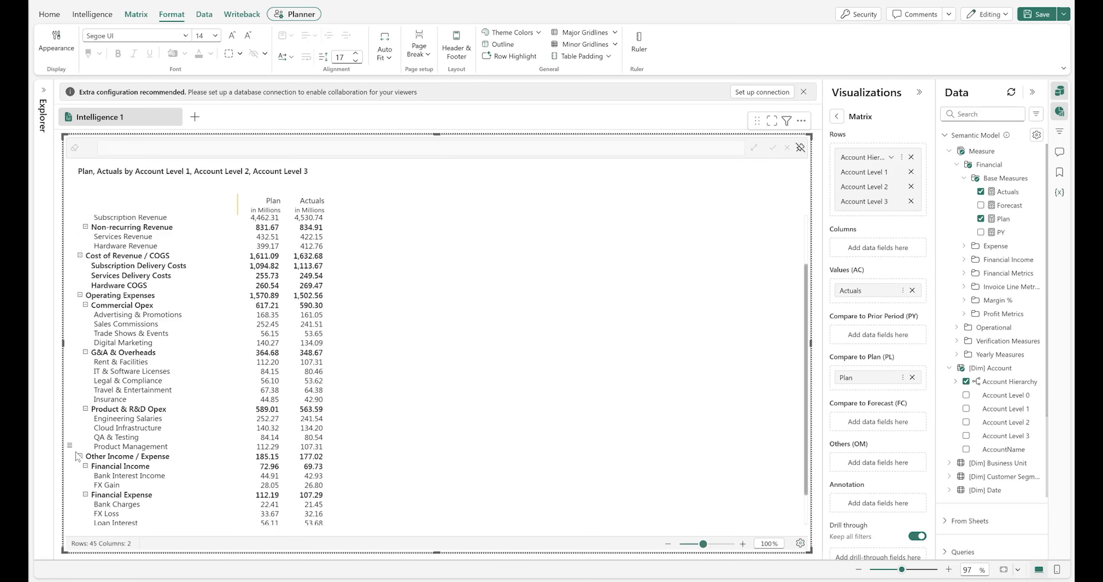
left_click(147, 419)
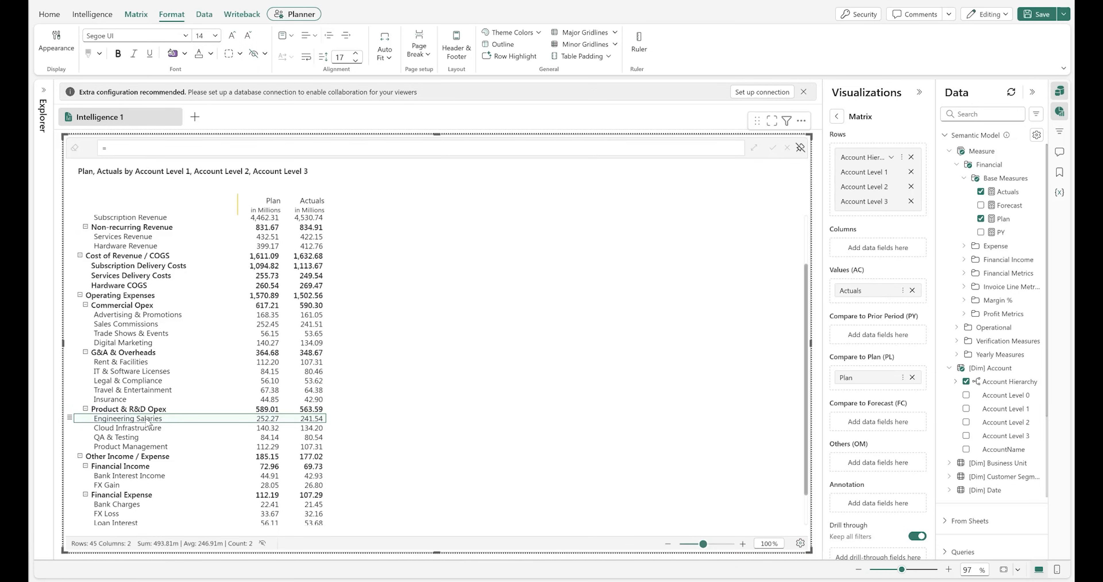
left_click(133, 437, "ctrl")
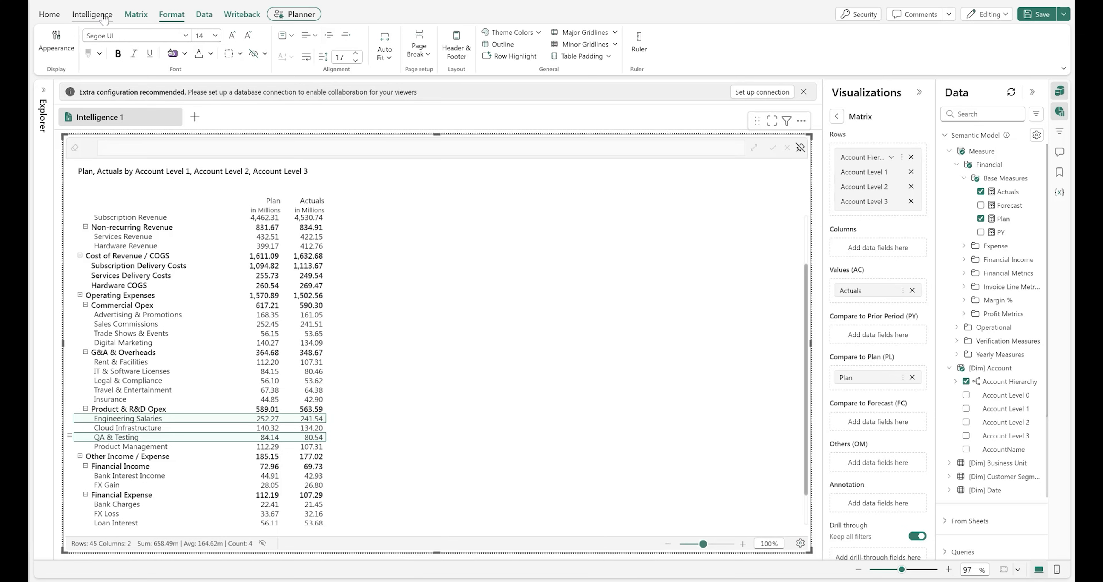
left_click(136, 14)
left_click(82, 49)
mouse_move(200, 181)
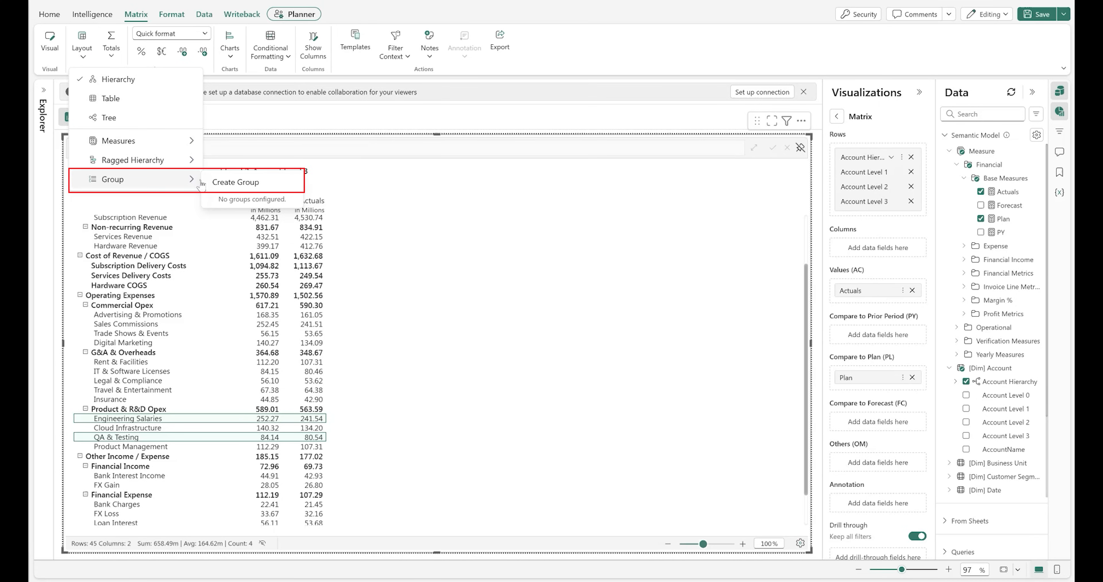
left_click(227, 181)
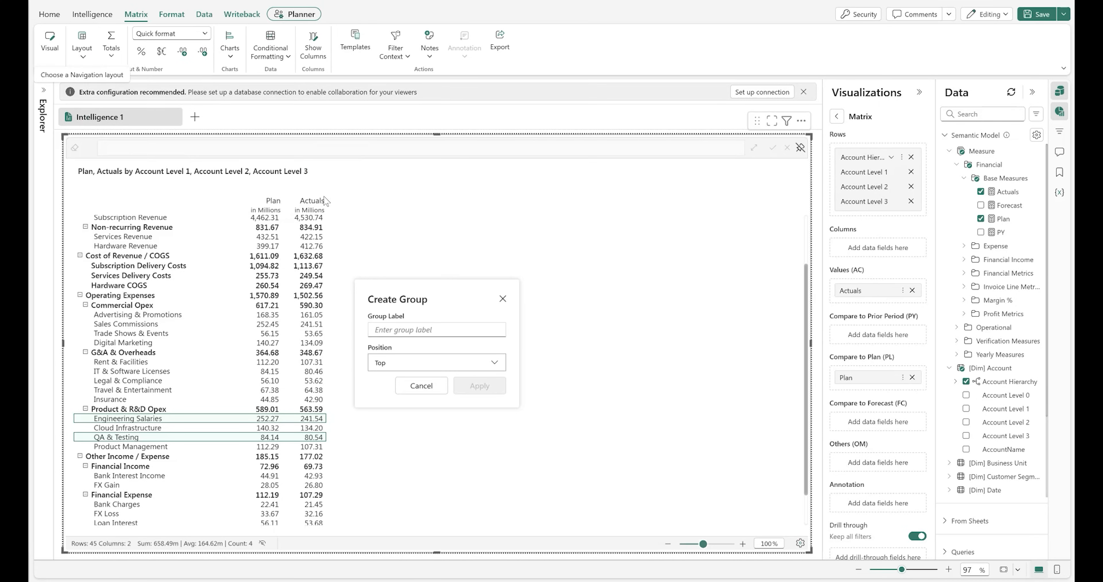
type("Confidential")
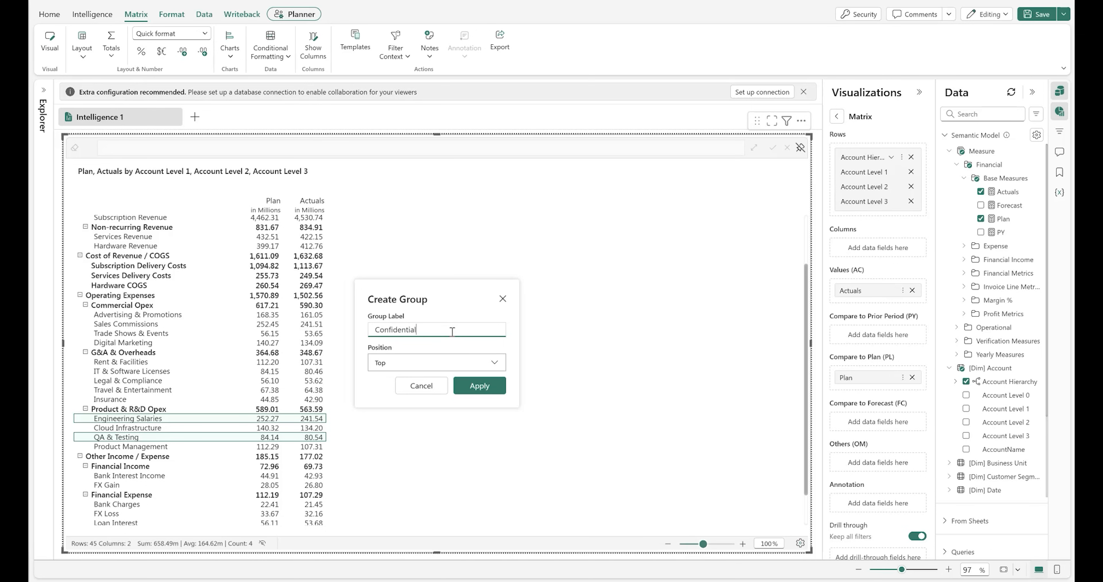
left_click(479, 386)
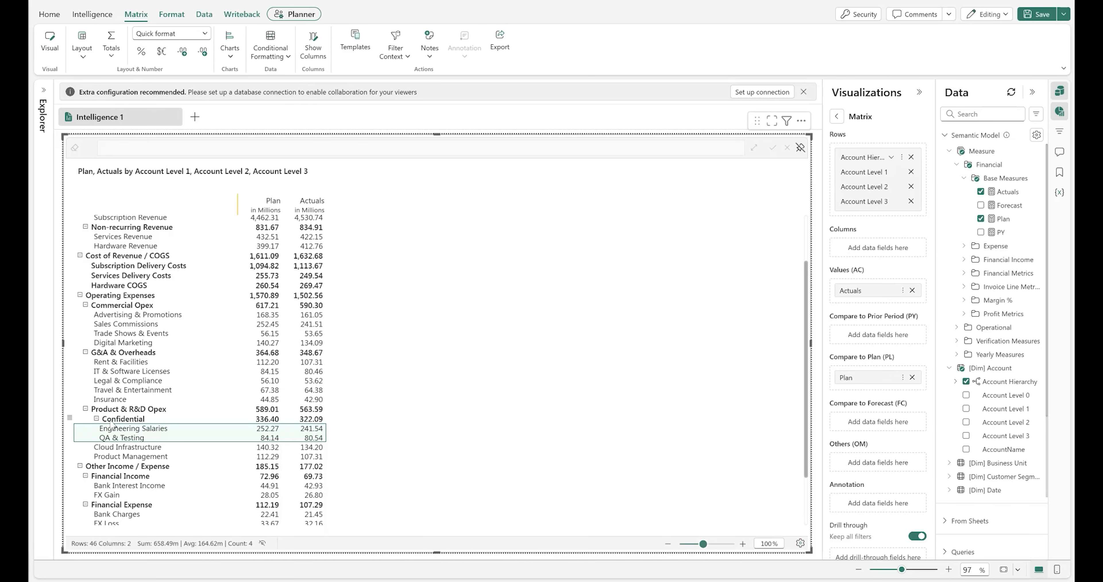
Hide the Confidential group's icon and children so its member accounts are concealed
left_click(97, 419)
left_click(97, 419)
left_click(69, 417)
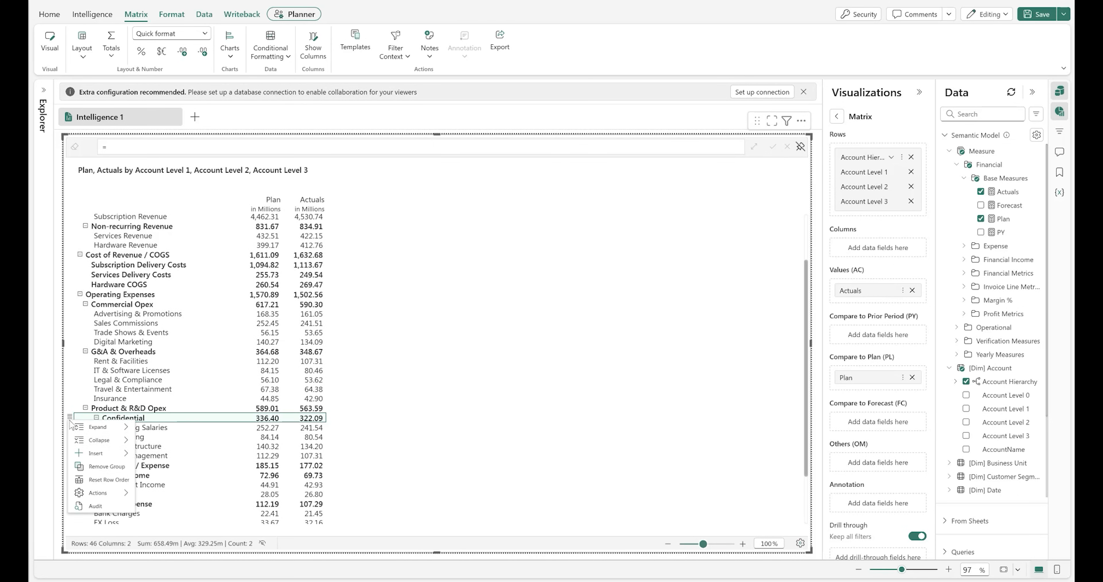
mouse_move(103, 493)
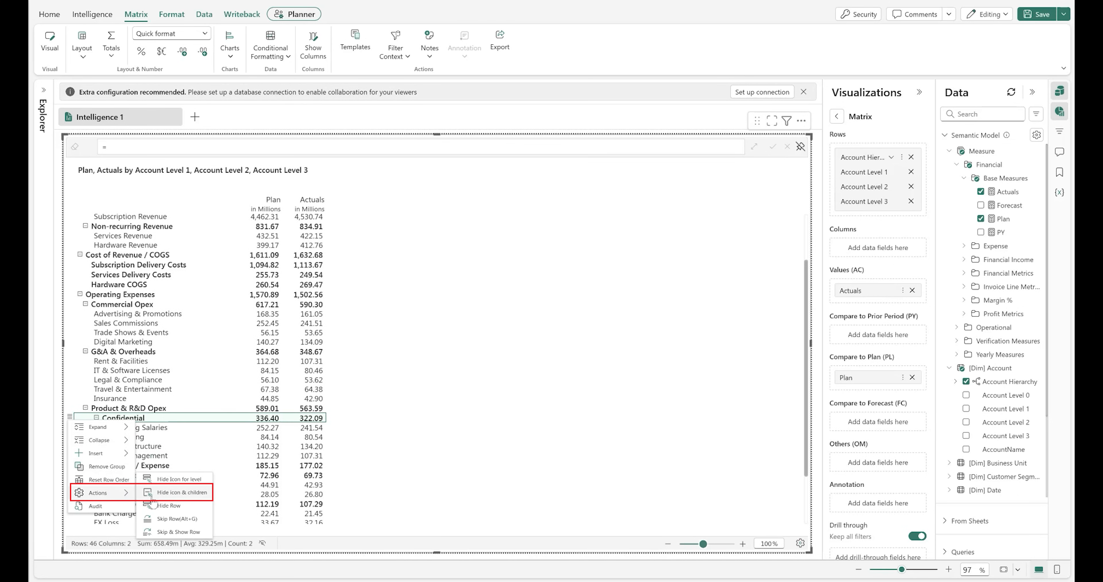
left_click(173, 496)
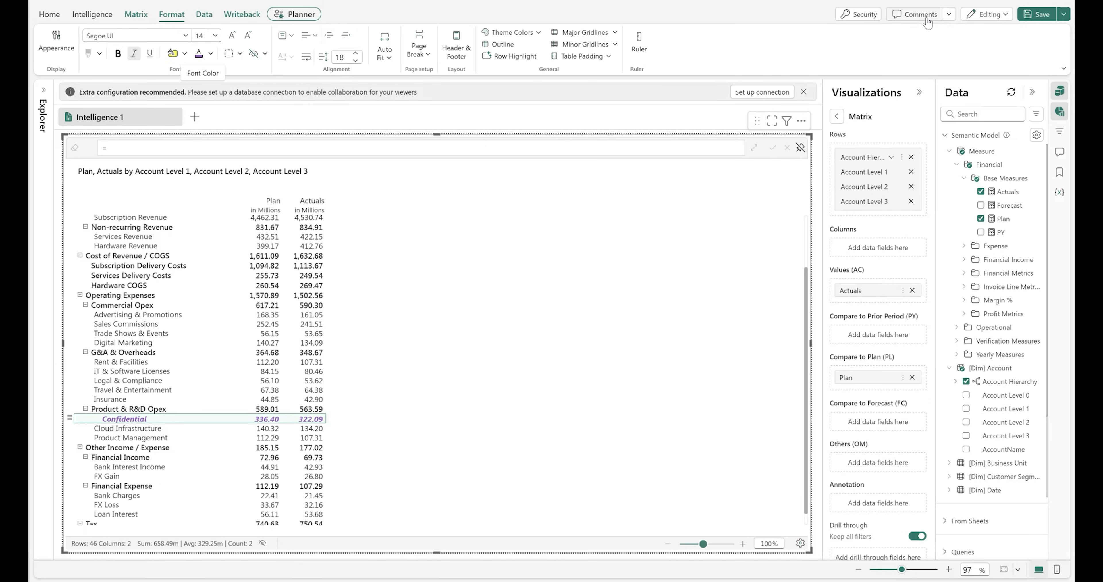
Add a comment on the Confidential row mentioning a colleague with the text "Accounts hidden due to sensitivity"
left_click(917, 14)
type("@Clin")
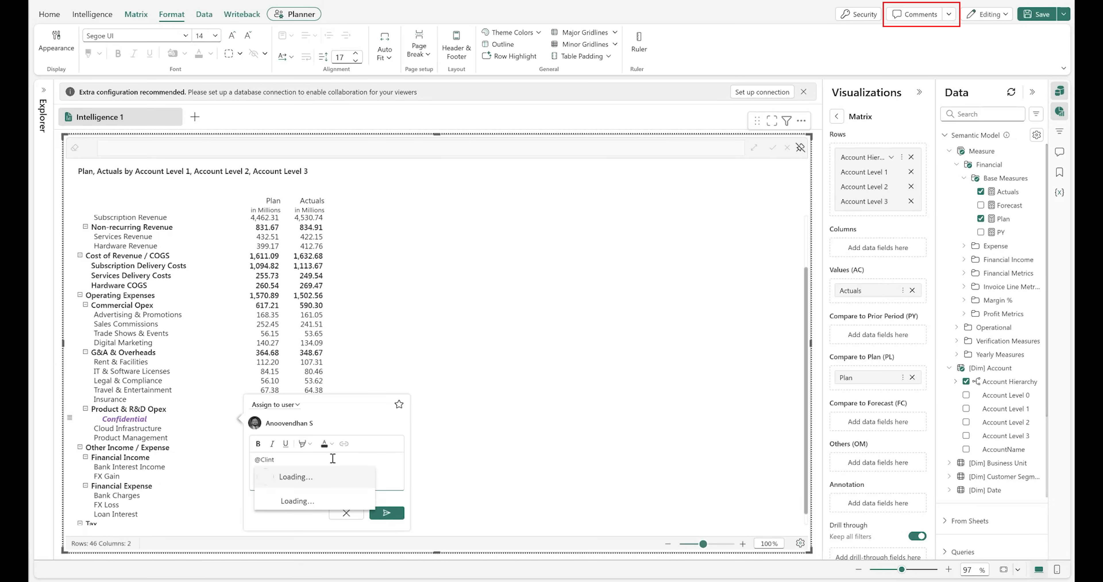
type("t")
key("Return")
type("Accounts hidden due to sensitivity")
left_click(394, 514)
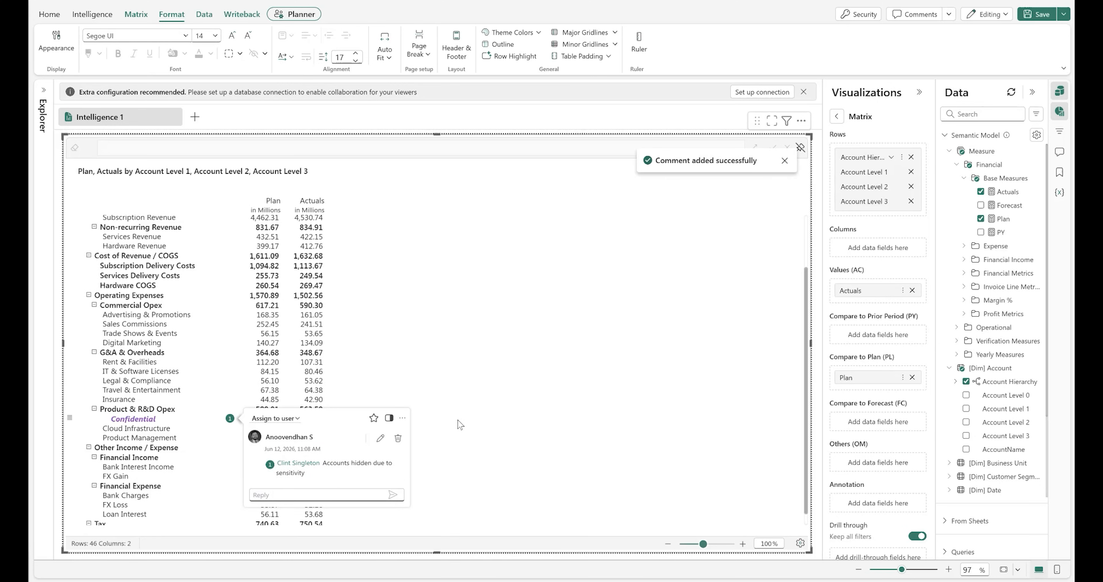
Group the Plan and Actuals columns under a column group labelled Metrics
left_click(265, 211)
left_click(302, 207, "ctrl")
left_click(92, 15)
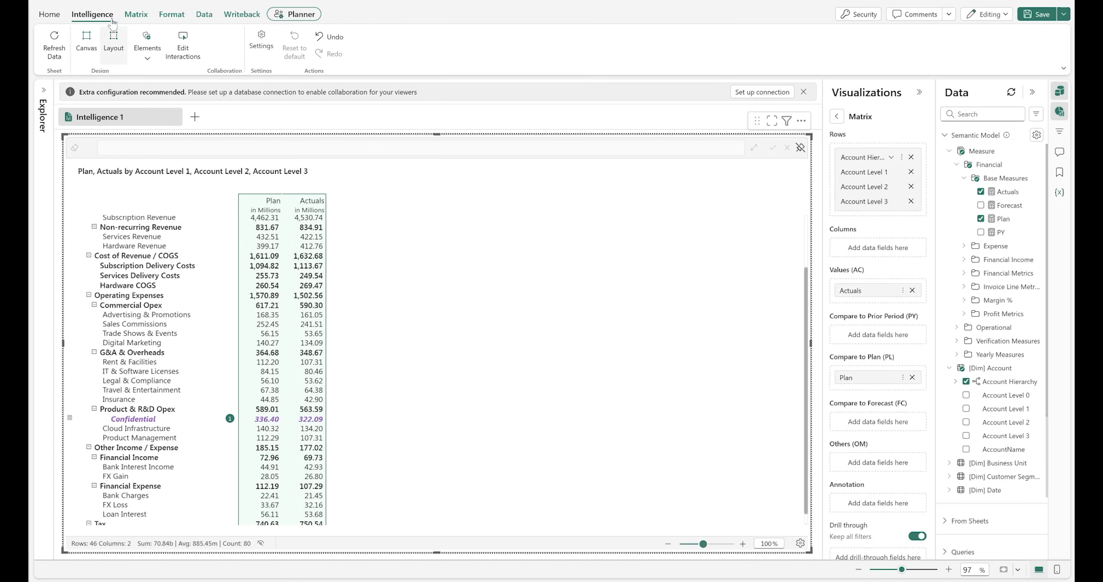
left_click(136, 14)
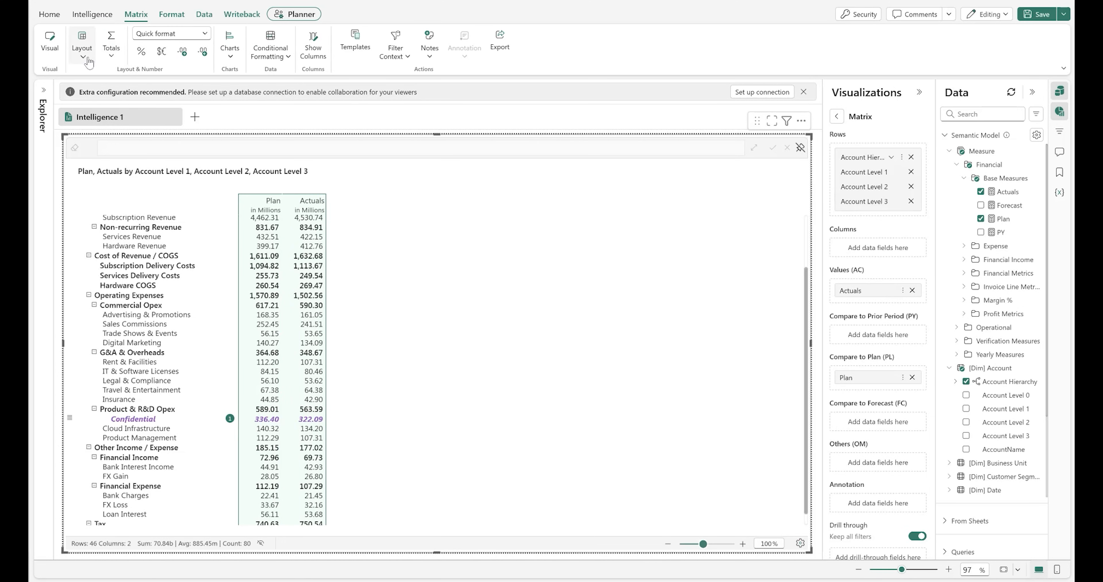
left_click(82, 52)
mouse_move(171, 181)
left_click(231, 182)
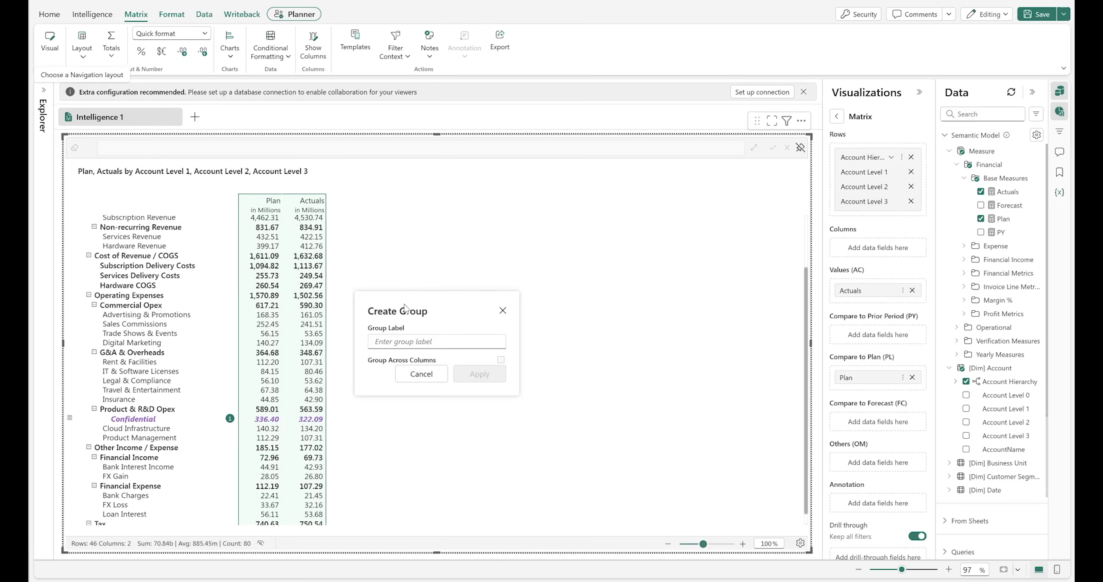
left_click(419, 342)
type("Metri")
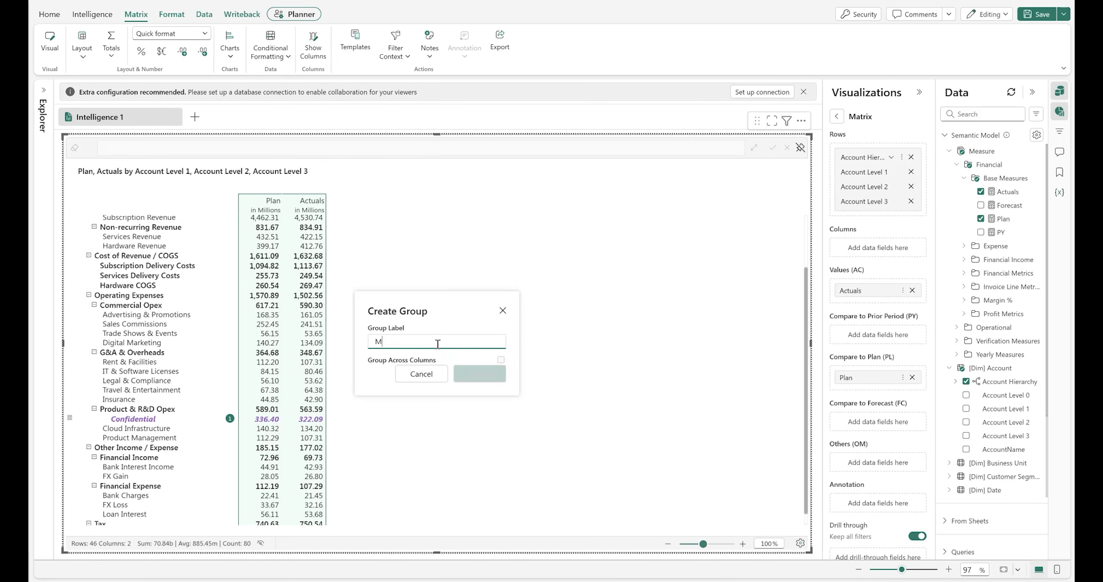
left_click(479, 374)
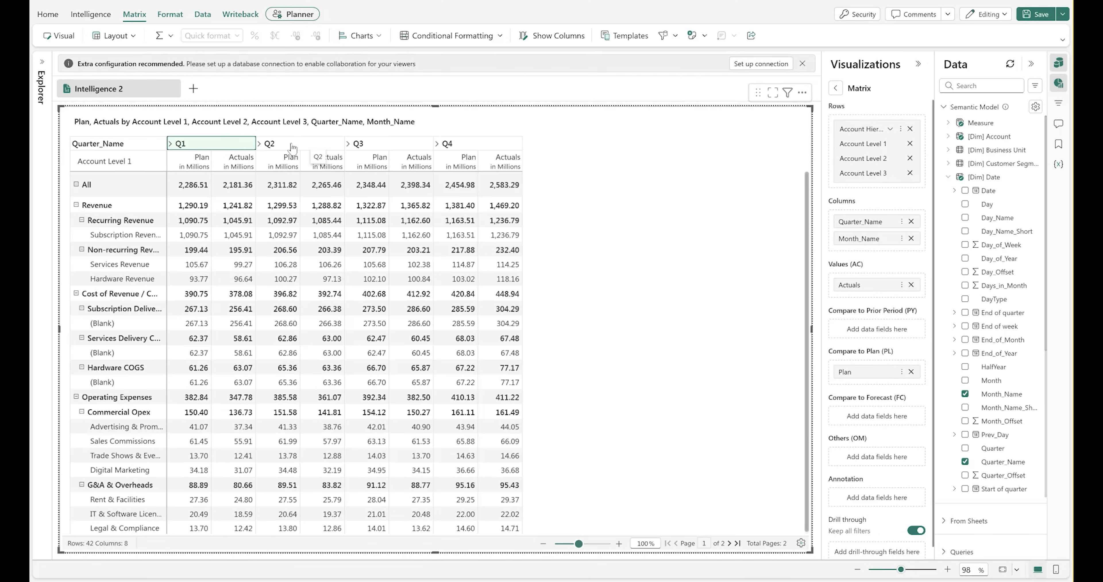
Group the Q1 and Q2 columns under a column group labelled H1
left_click(292, 146)
left_click(114, 36)
mouse_move(128, 159)
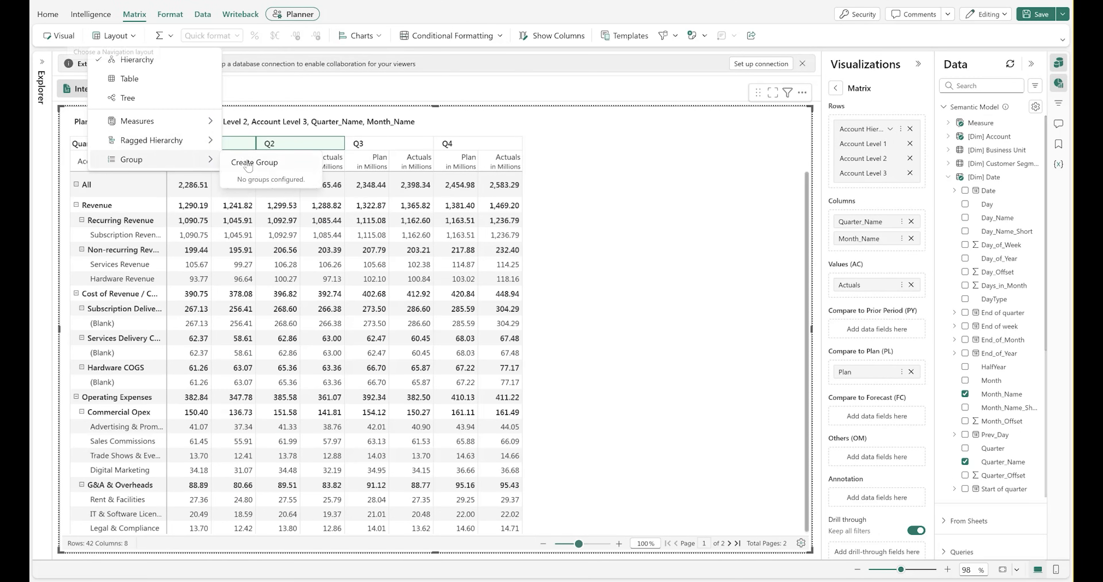
left_click(253, 154)
left_click(409, 332)
type("H1")
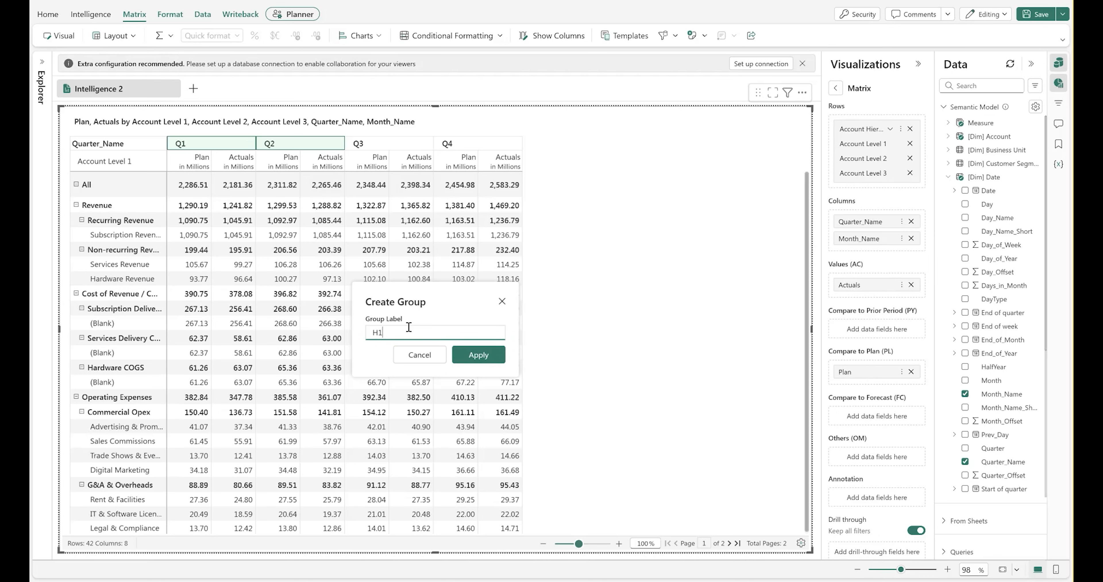
left_click(478, 355)
Group the Q3 and Q4 columns under a column group labelled H2
left_click(389, 157)
left_click(478, 157, "ctrl")
left_click(114, 36)
mouse_move(128, 159)
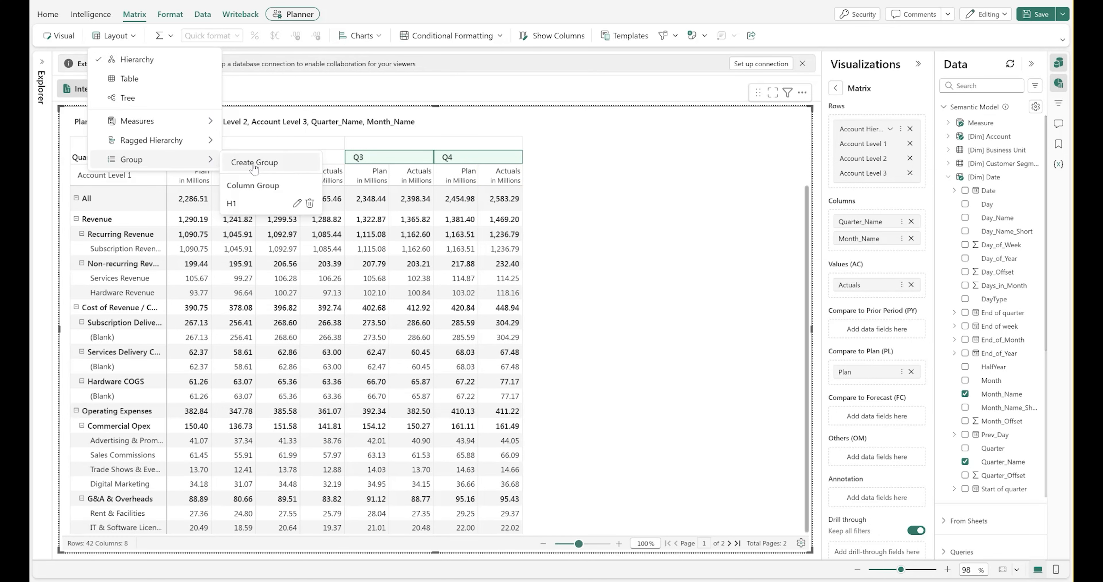
left_click(253, 153)
left_click(387, 332)
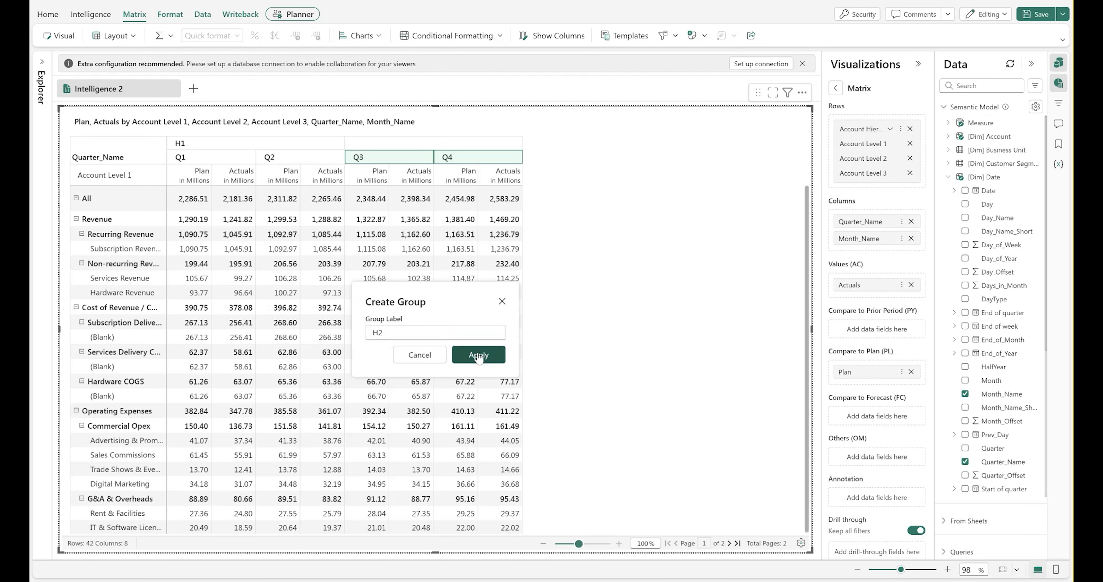
left_click(475, 355)
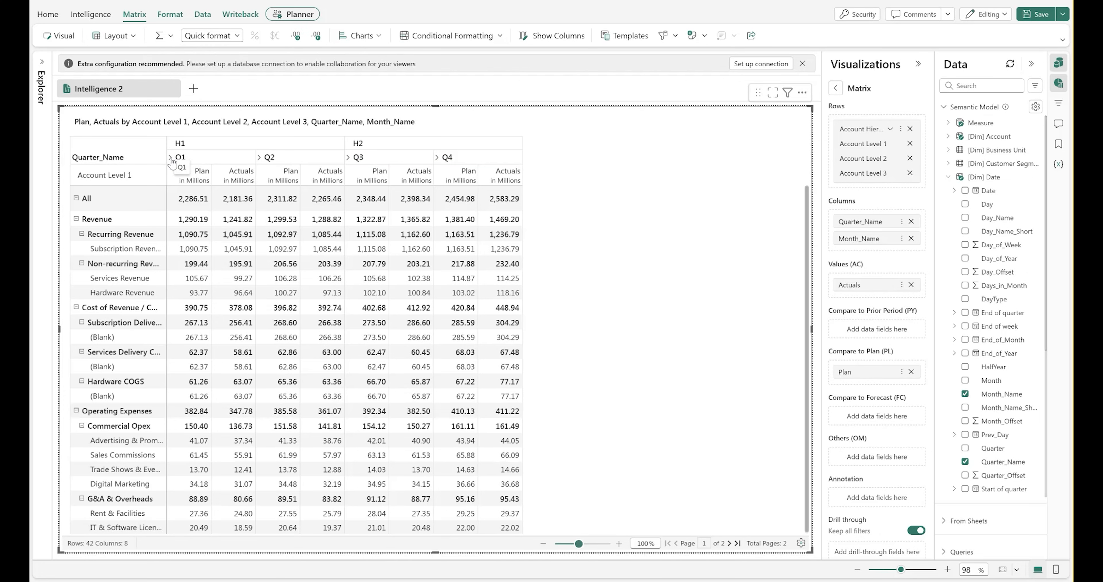
Fill the H1/H2 column group header row with dark purple and set its font color to white
left_click(180, 145)
left_click(170, 13)
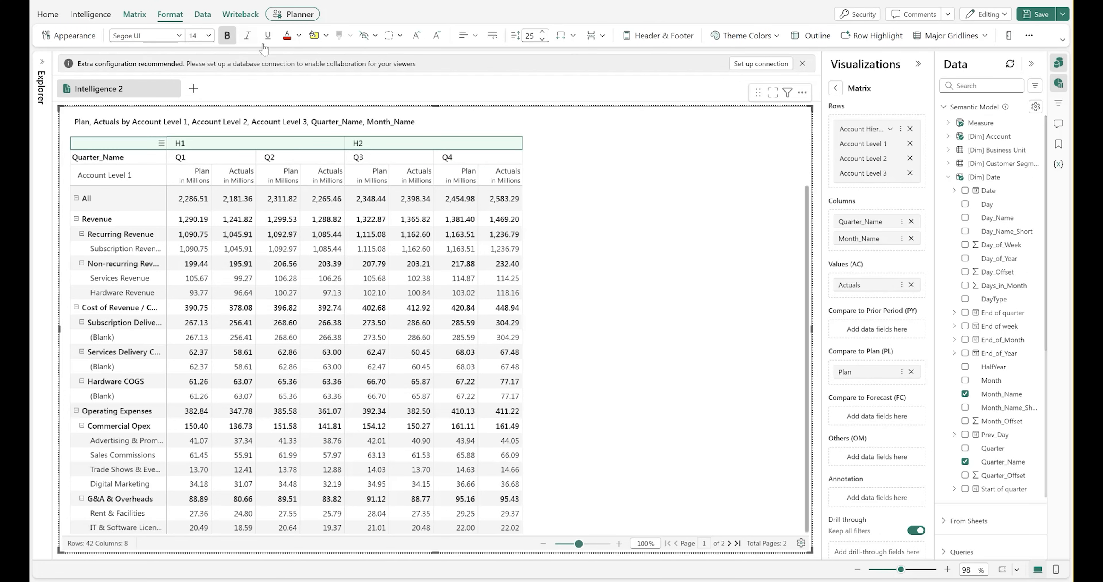
left_click(325, 36)
left_click(395, 112)
left_click(299, 36)
left_click(307, 87)
Fill the Quarter_Name and Account Level 1 header rows with lighter purple shades
left_click(130, 162, "ctrl")
left_click(326, 36)
left_click(402, 126)
left_click(119, 174, "ctrl")
left_click(325, 36)
left_click(399, 135)
left_click(615, 210)
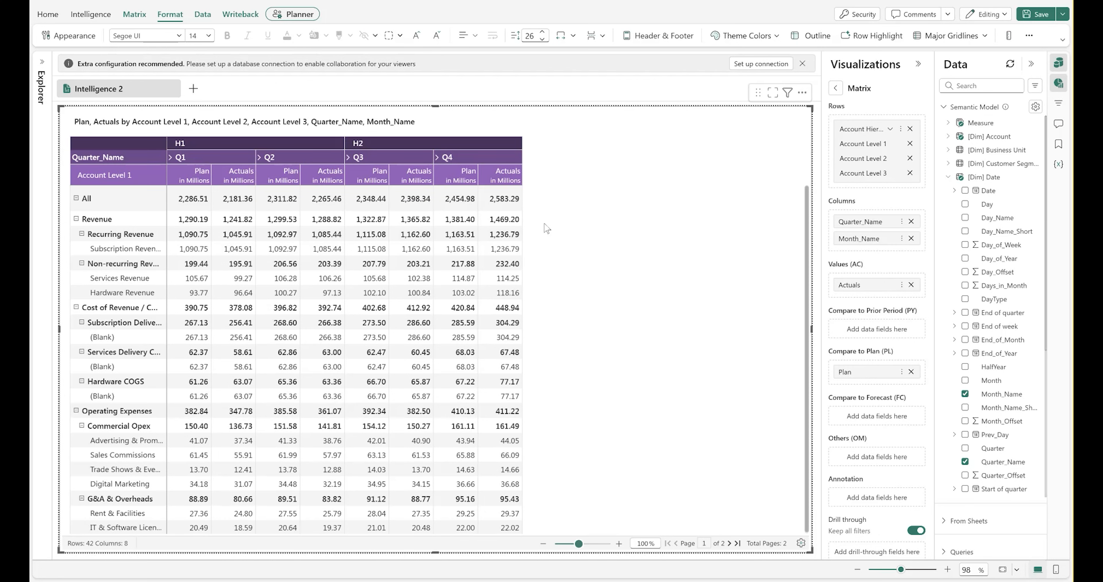
Create a visual formula measure titled Optimistic Budget with the formula [Actuals] * 1.1
mouse_move(65, 224)
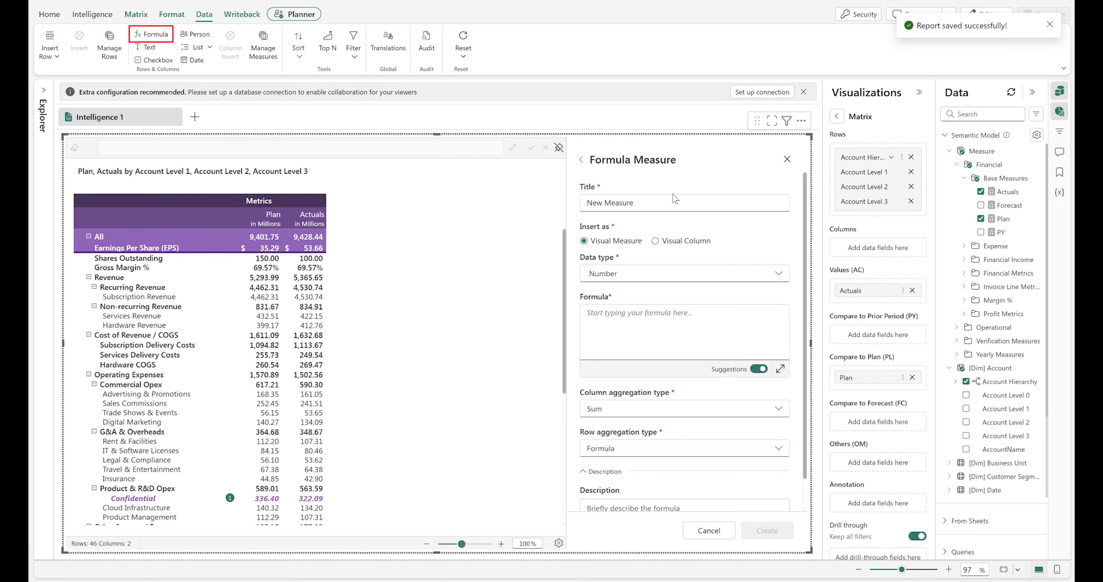
left_click(679, 198)
type("Optimistic Budget")
left_click(668, 273)
left_click(632, 325)
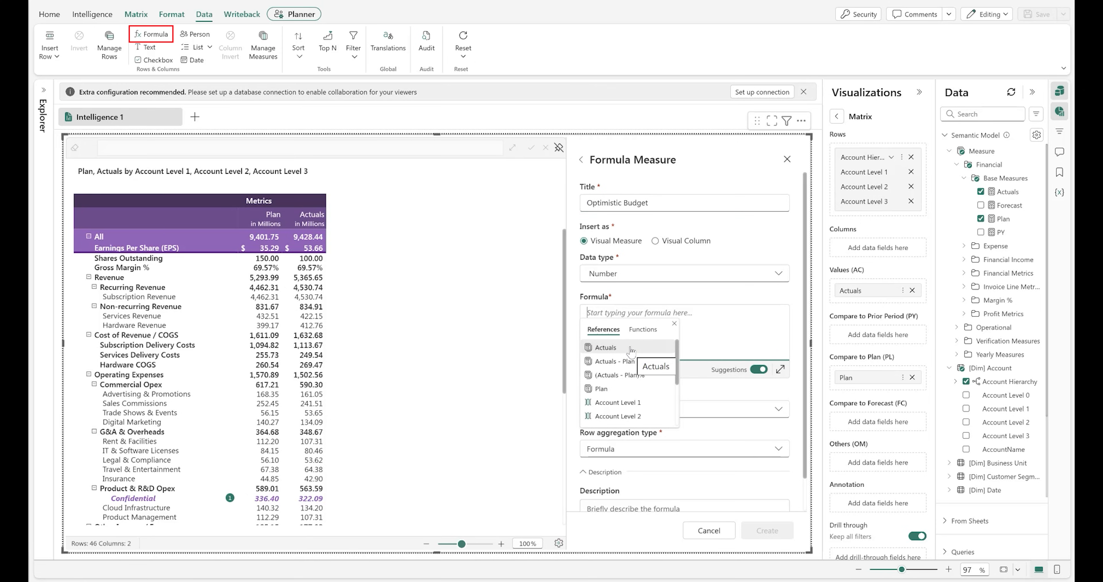
left_click(630, 348)
type("* 1.1")
left_click(775, 533)
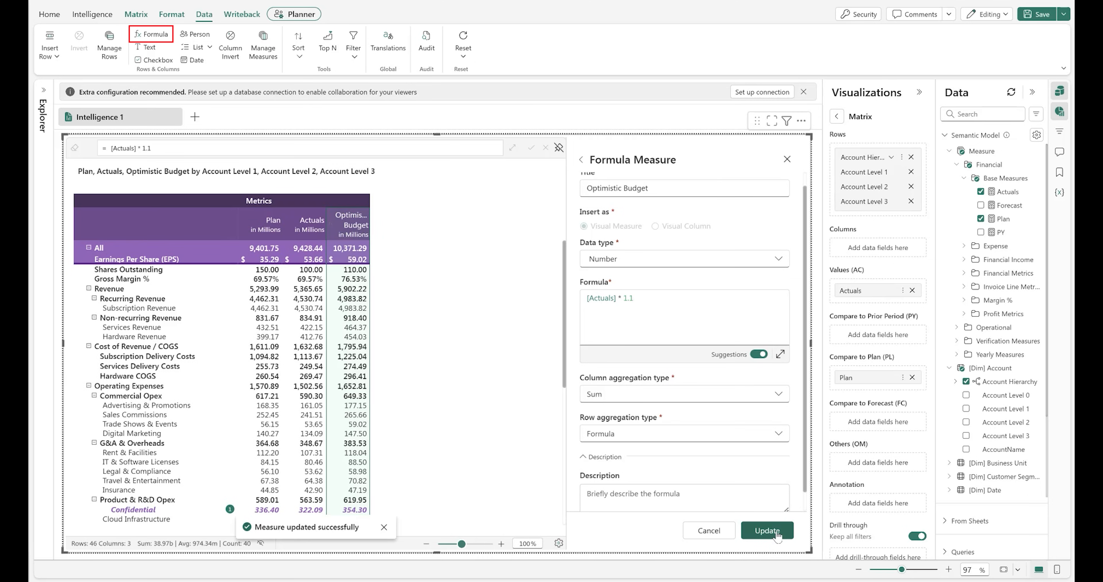
Add a list data input column titled Approval Status
left_click(198, 47)
left_click(201, 68)
triple_click(640, 204)
type("Apr")
left_click(632, 331)
left_click(384, 381)
left_click(499, 421)
scroll(645, 461, "down", 3)
scroll(646, 461, "down", 2)
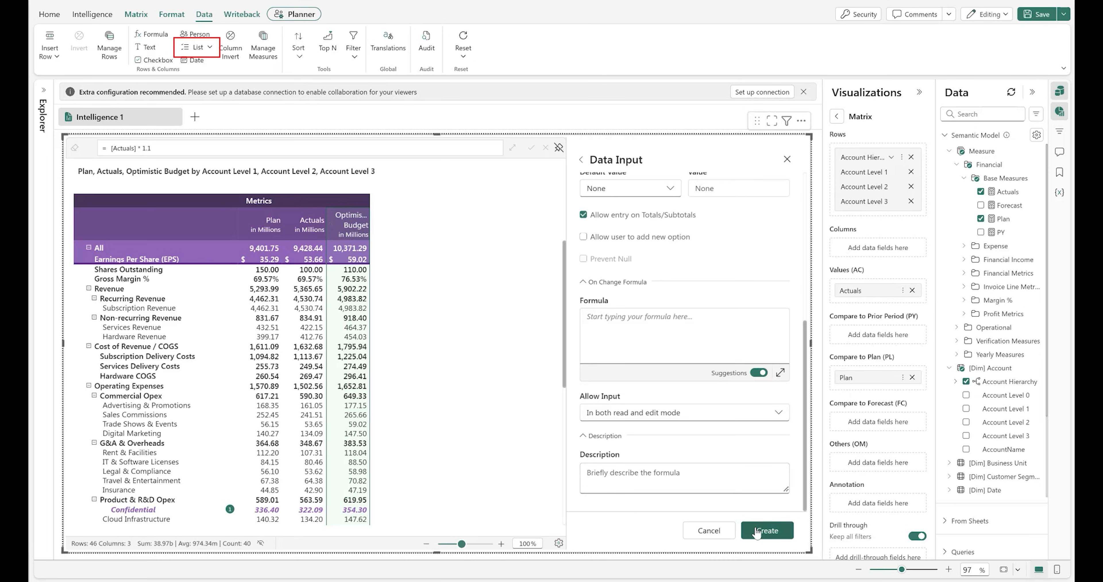
left_click(767, 530)
Set Approval Status to Approved for All, Submitted for Revenue, In Review for Operating Expenses and Approved for Product & R&D Opex
left_click(394, 289)
left_click(393, 345)
left_click(398, 386)
left_click(391, 457)
left_click(394, 499)
left_click(392, 485)
left_click(394, 248)
left_click(393, 340)
Add a person data input column titled Stakeholder
left_click(195, 34)
triple_click(719, 204)
type("Stakeholder")
left_click(767, 530)
Assign stakeholders from the user directory to the Revenue, Operating Expenses and G&A & Overheads rows
left_click(445, 287)
type("Gopal")
left_click(468, 326)
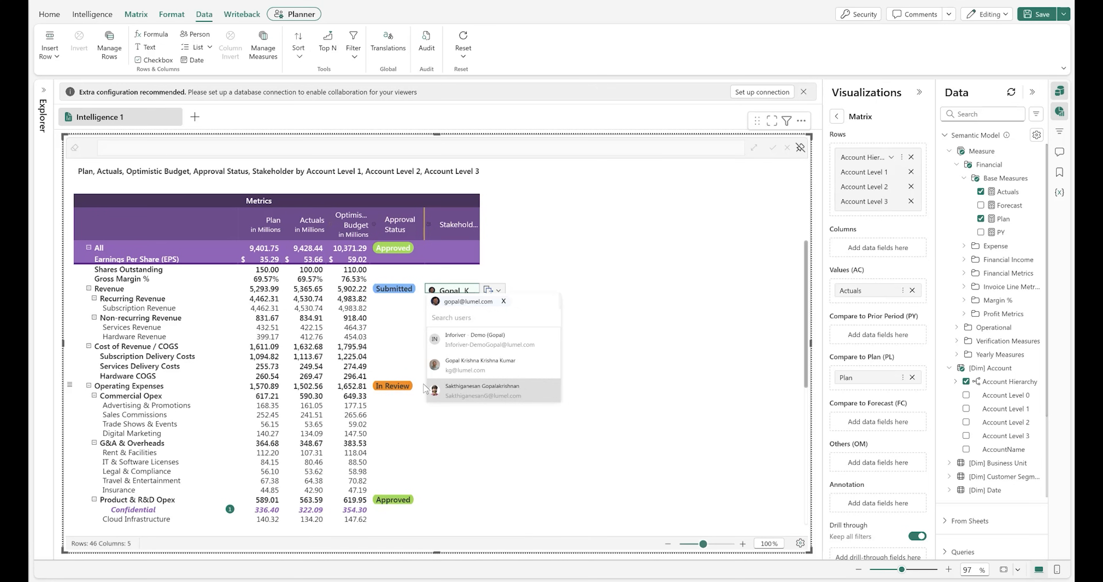
left_click(453, 385)
type("Jamie")
left_click(456, 417)
left_click(453, 443)
type("Ga")
left_click(465, 521)
scroll(480, 333, "down", 5)
scroll(480, 332, "up", 5)
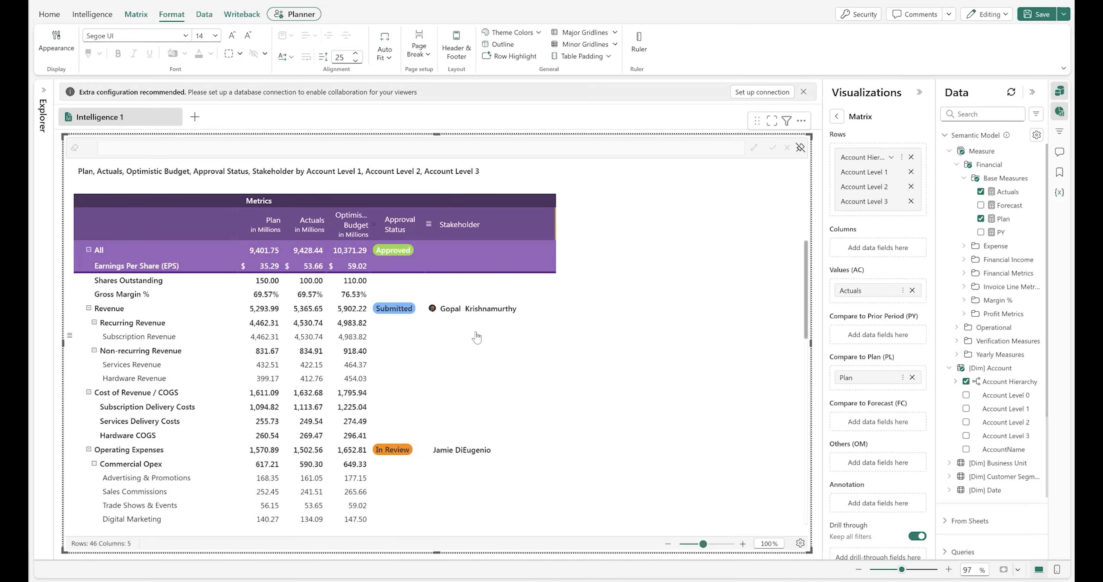
Open the matrix header editor and apply the header preset with a title and logo
left_click(136, 14)
left_click(182, 173)
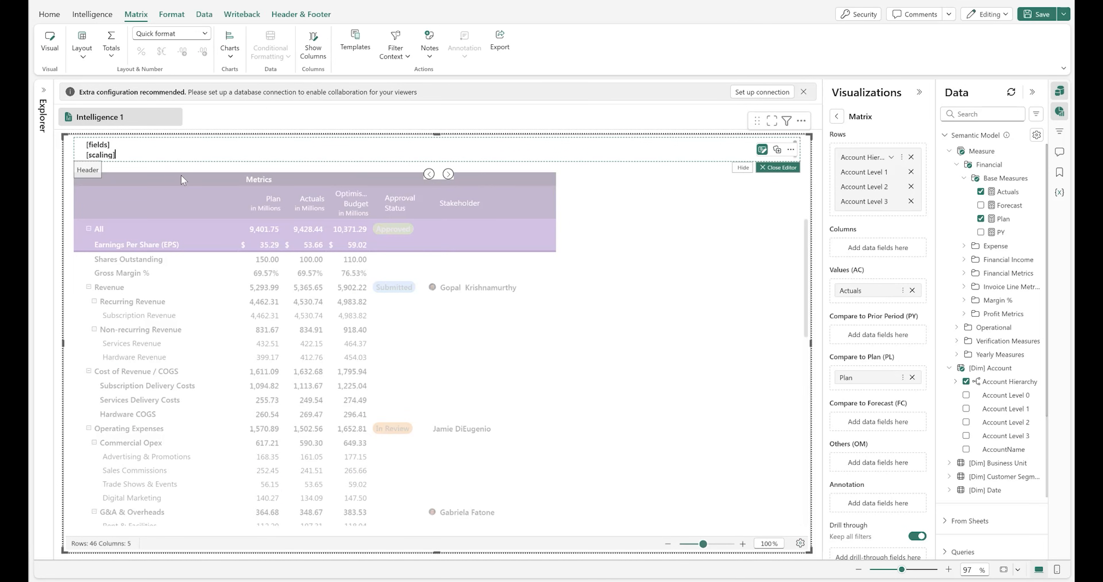
left_click(292, 14)
left_click(51, 51)
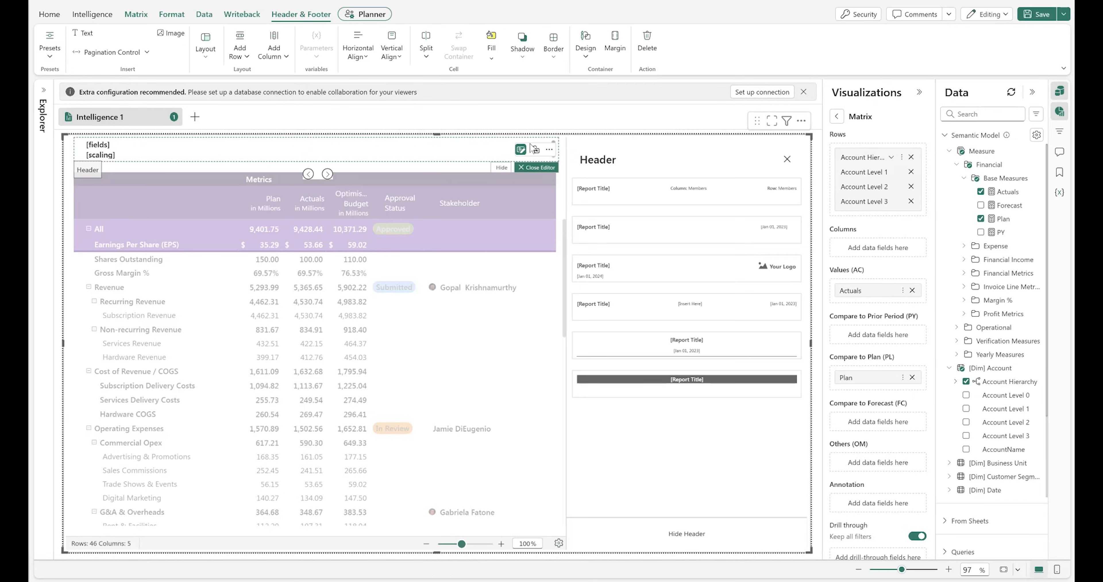
left_click(705, 280)
Enter the header title Profit and Loss Statement and style it with a larger purple font
left_click(161, 152)
type("Profit and Loss Statement")
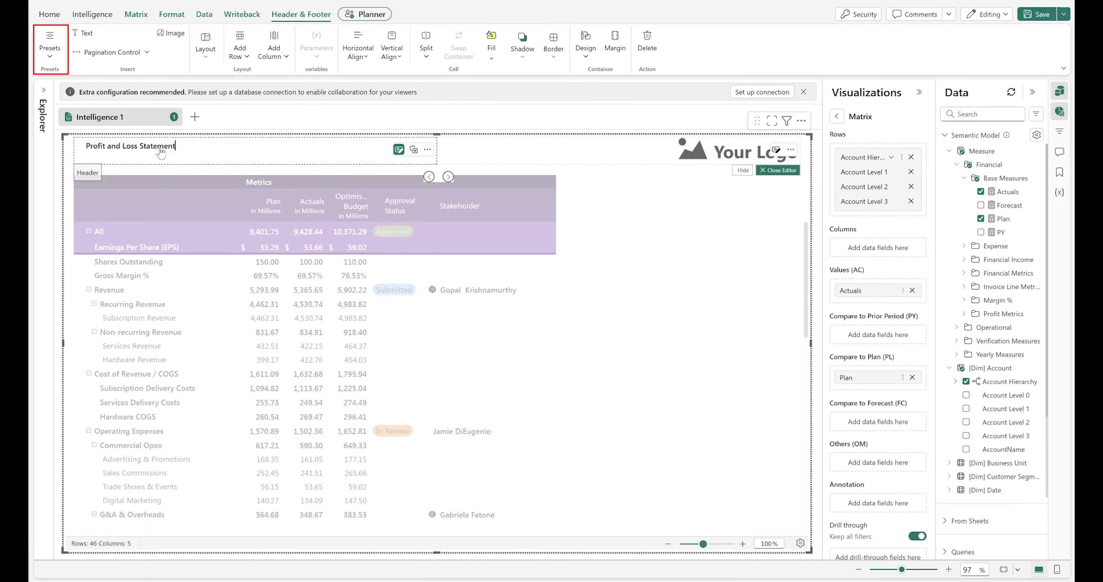
key("ctrl+a")
left_click(375, 175)
left_click(372, 256)
left_click(455, 176)
left_click(382, 302)
left_click(369, 160)
Replace the header logo placeholder with the ACME Corporation image and resize it
left_click(778, 171)
left_click(684, 159)
left_click(776, 150)
left_click(461, 381)
left_click(502, 423)
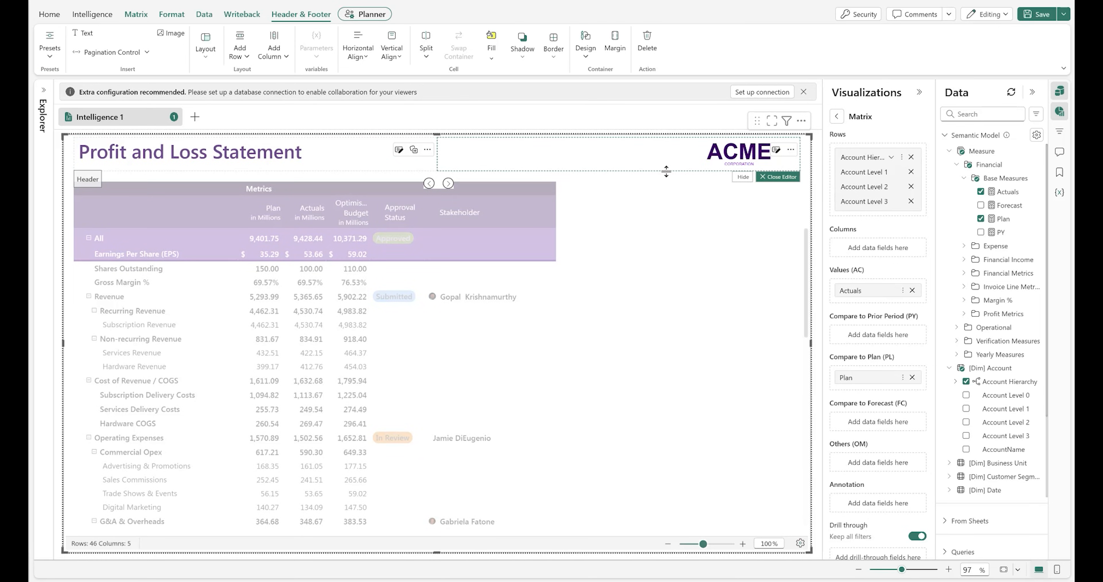
left_click_drag(666, 171, 665, 187)
left_click(778, 192)
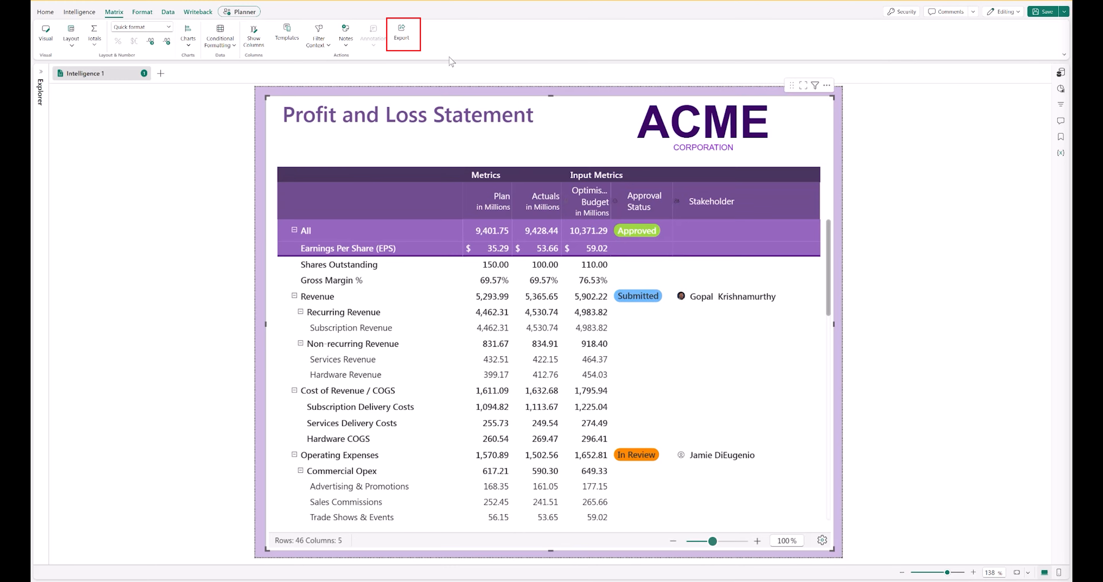
Export the entire matrix to Excel with expand/collapse preserved
left_click(402, 32)
left_click(509, 334)
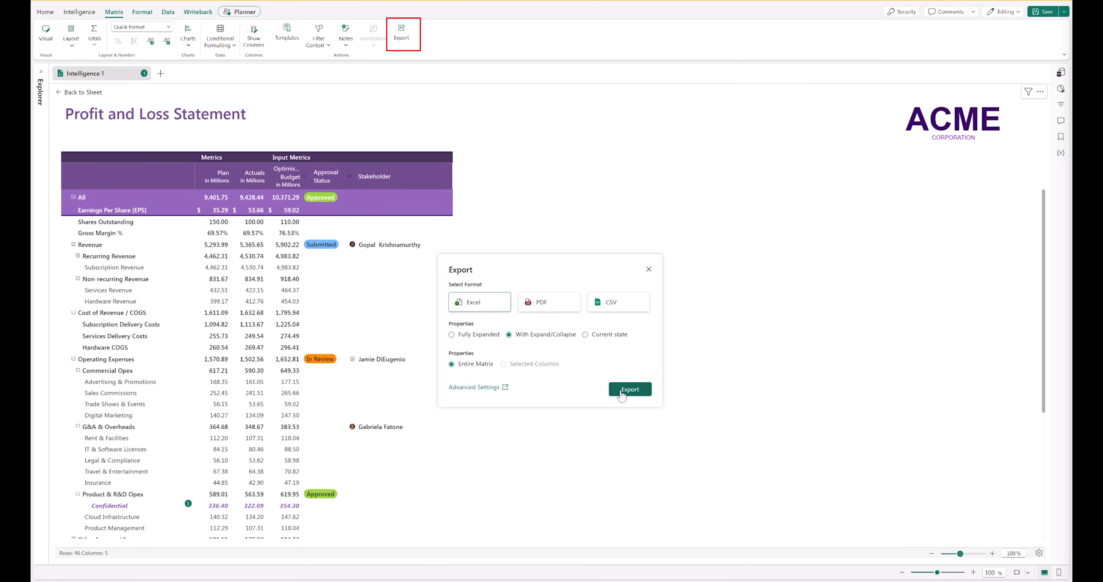
left_click(630, 389)
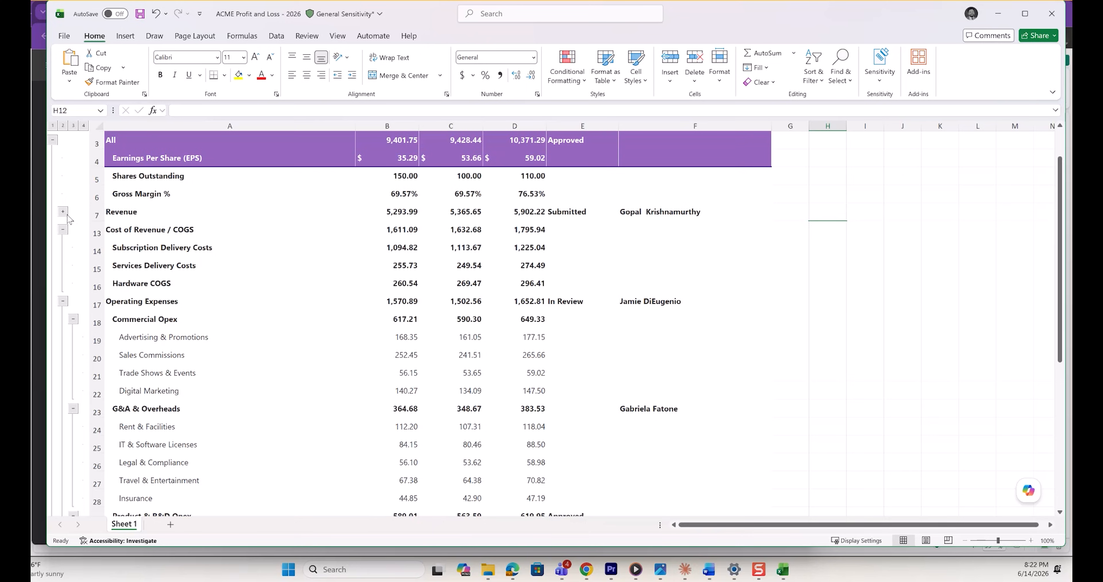
Review the exported Excel workbook's row outline and the exported PDF of the statement
left_click(73, 126)
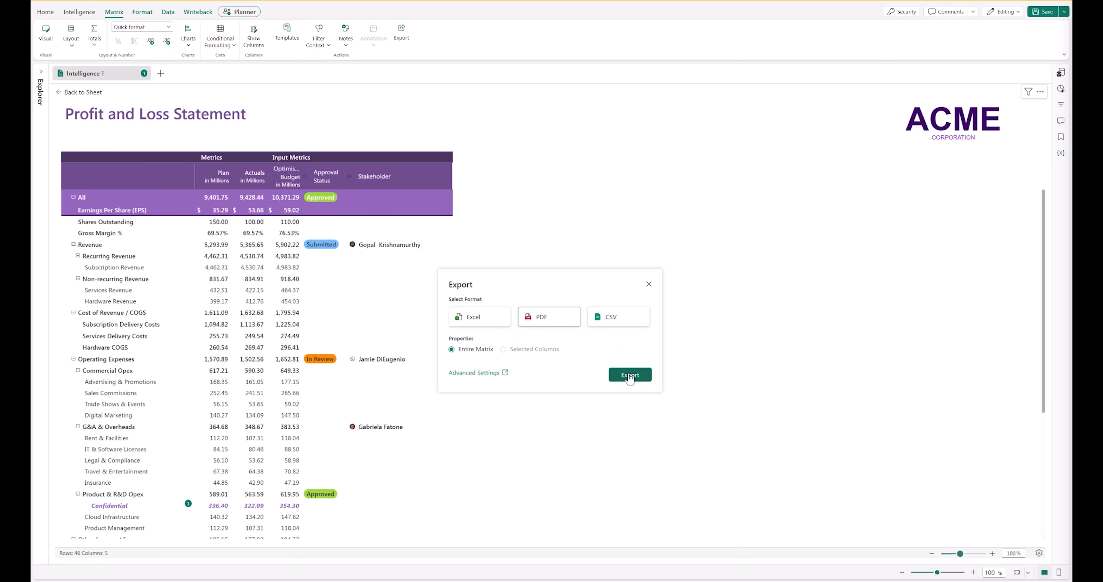
left_click(630, 373)
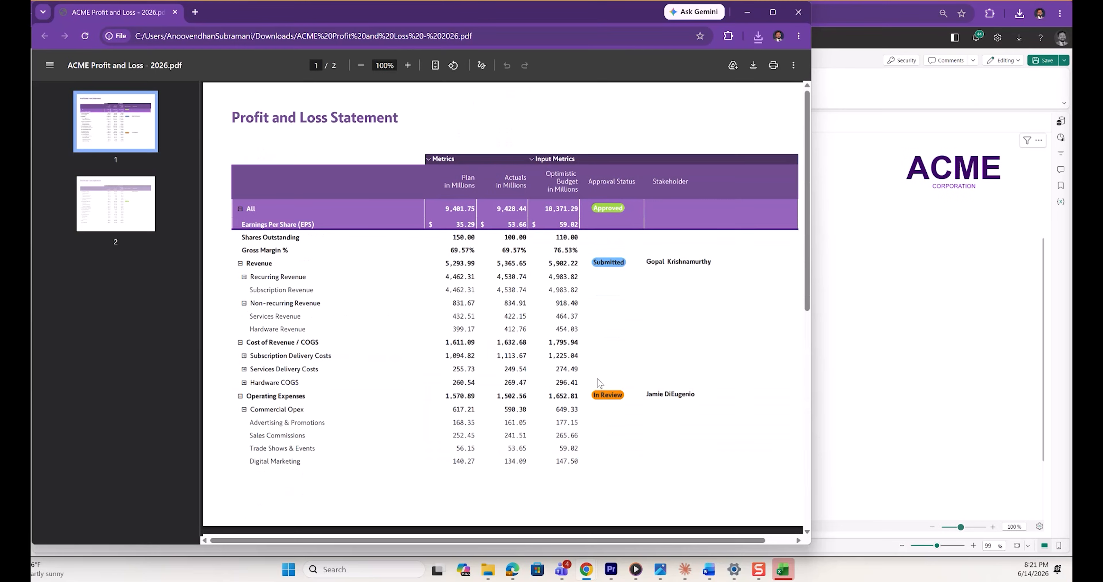